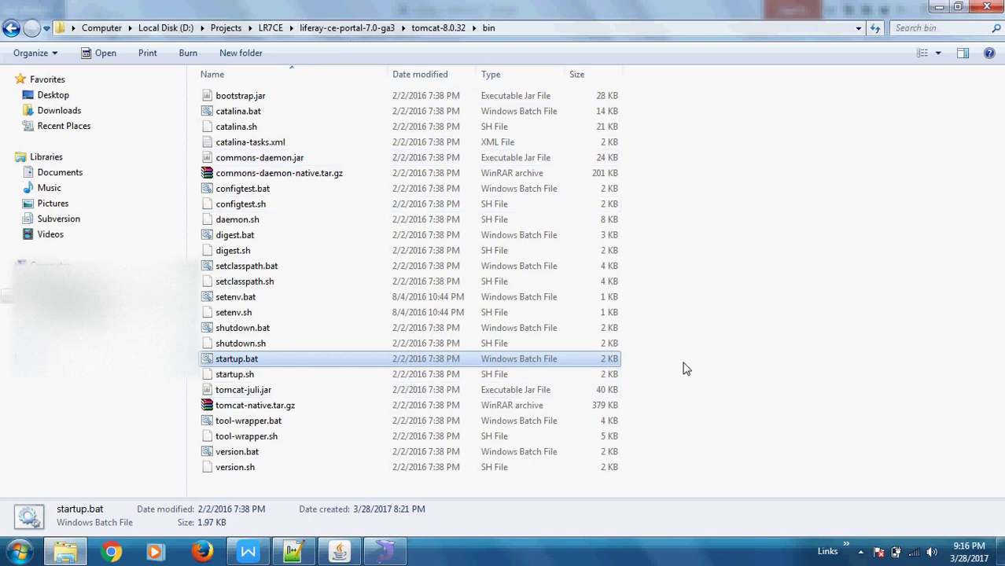
Switch from the tomcat-8.0.32 bin folder to the 'Liferay 7 DXP' notes document in WPS Writer.
key(alt+Tab)
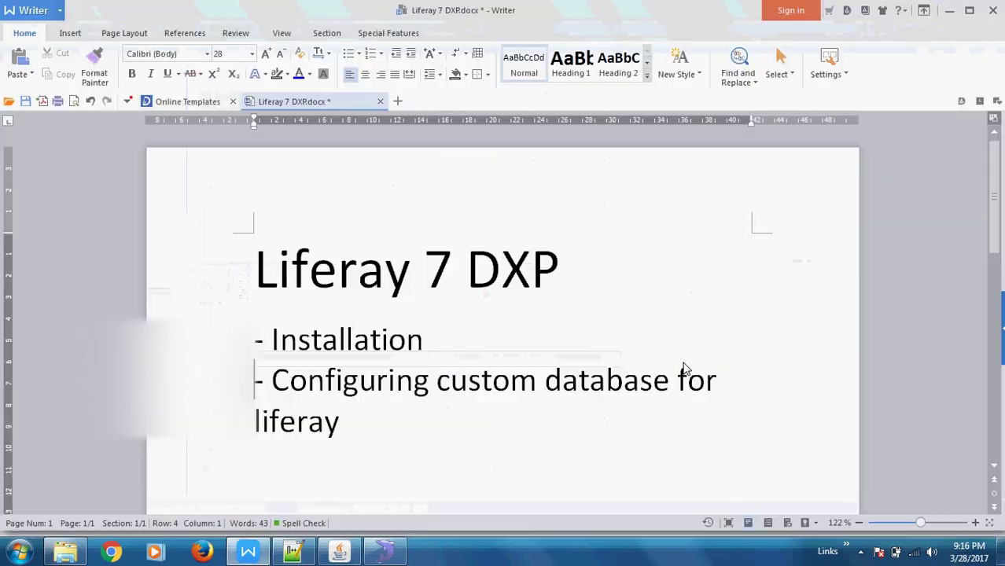
click(340, 555)
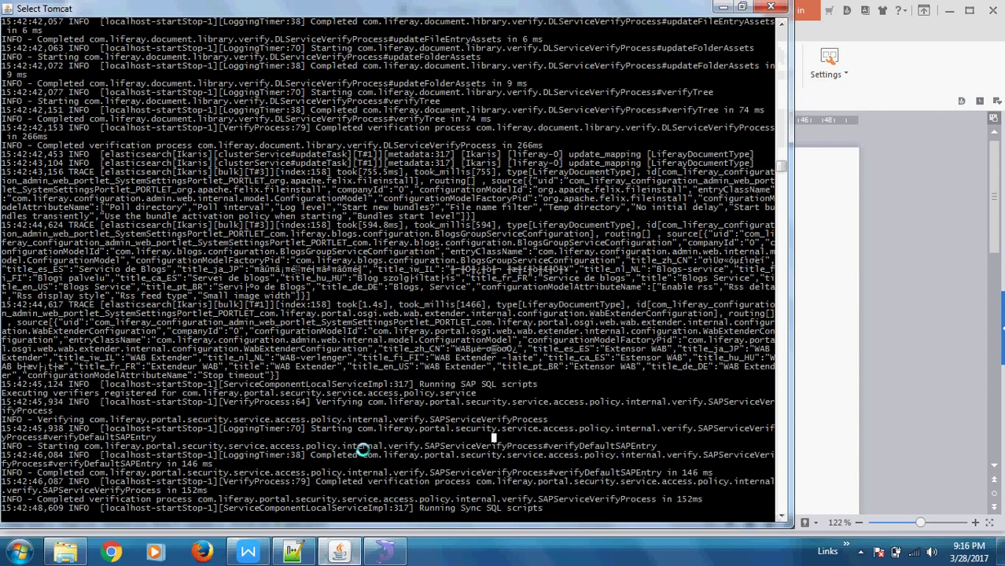
key(alt+Tab)
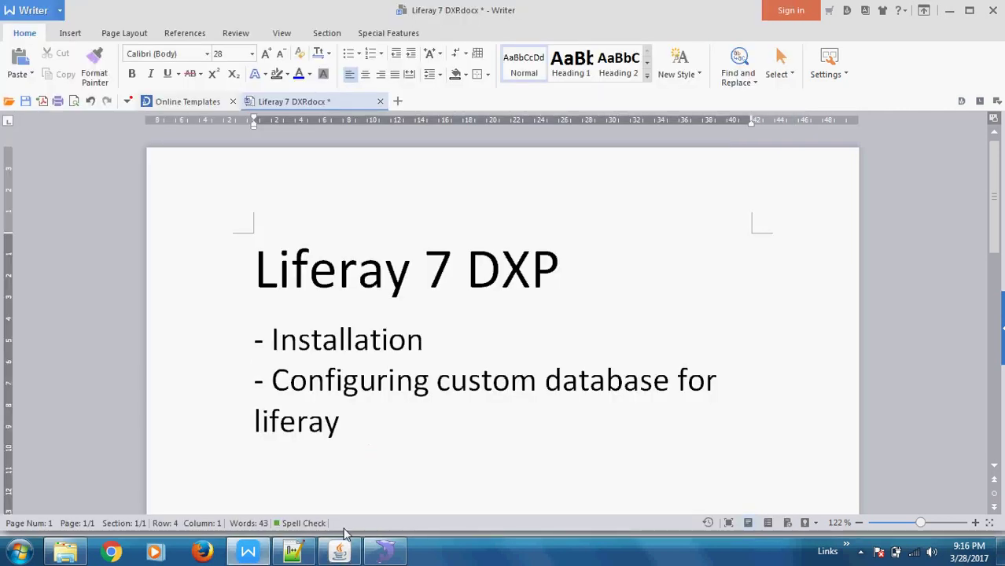
click(387, 554)
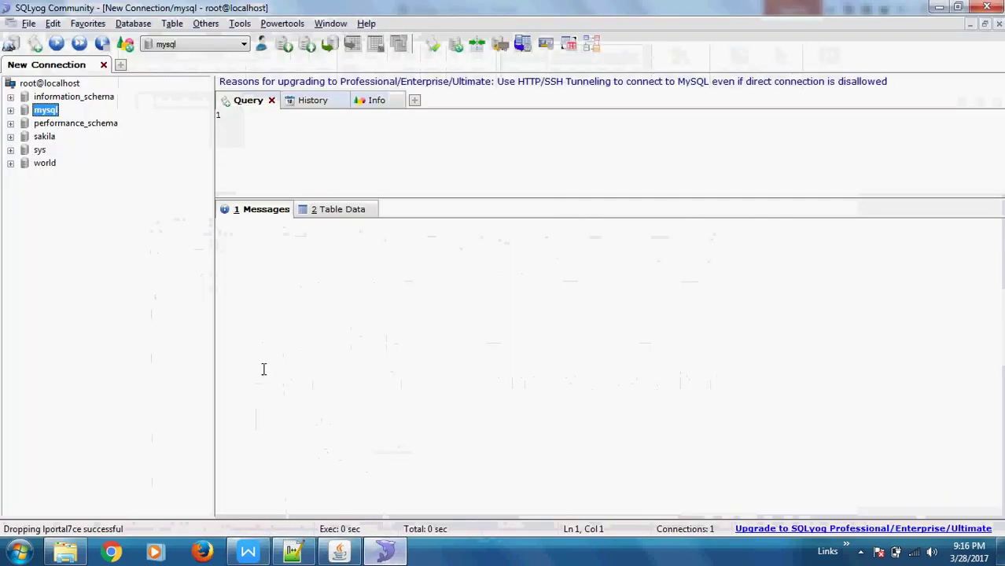
right_click(101, 196)
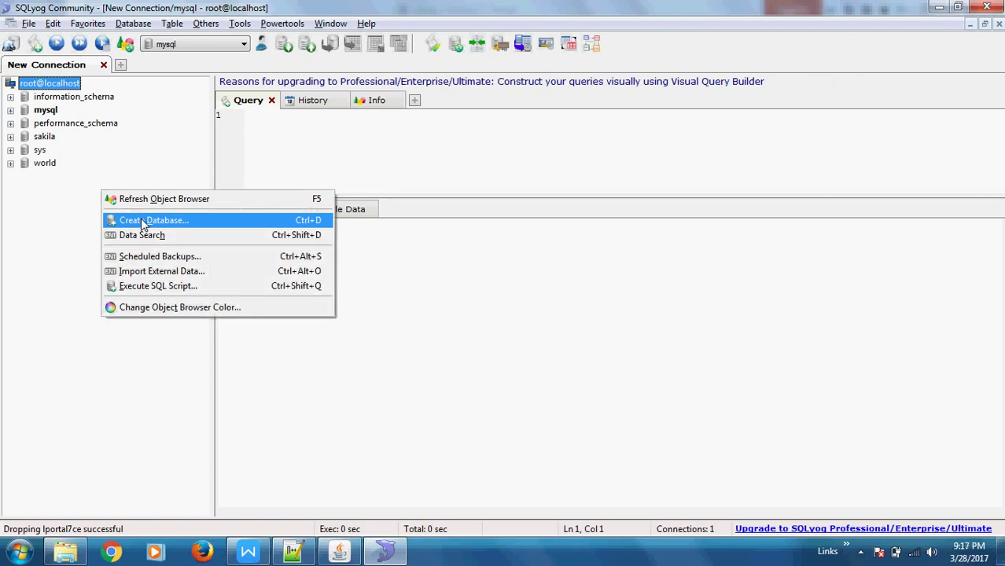
click(23, 240)
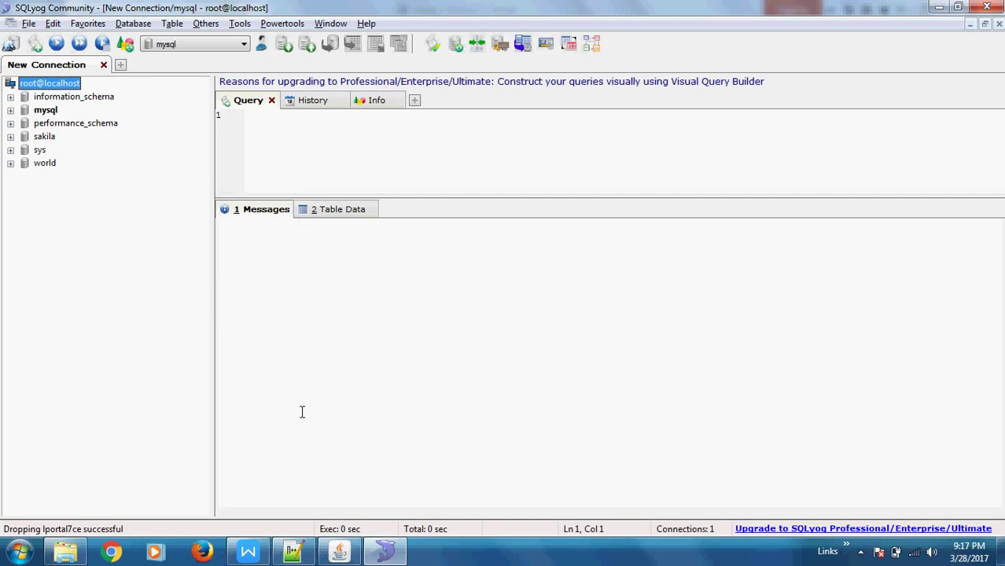
click(249, 553)
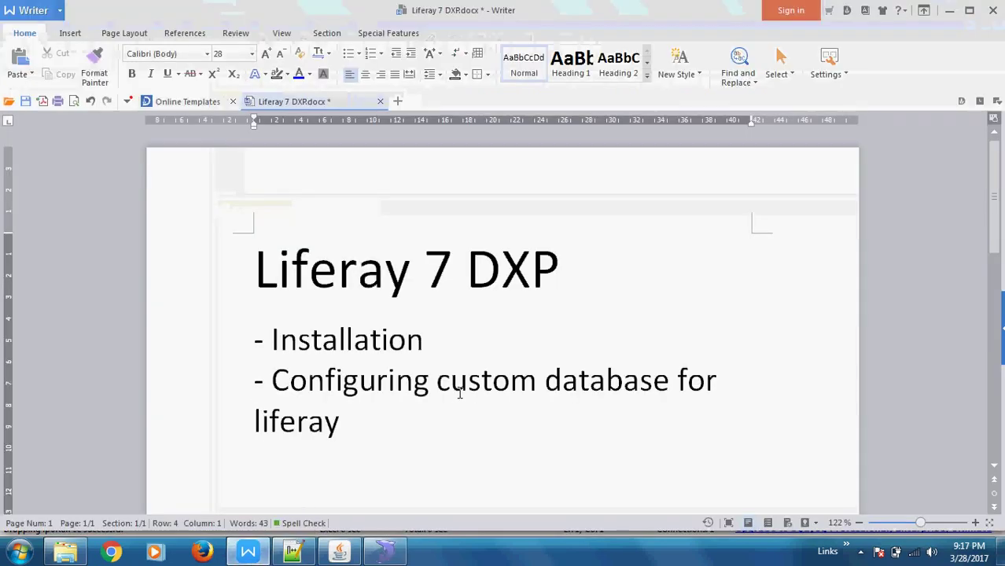
click(377, 429)
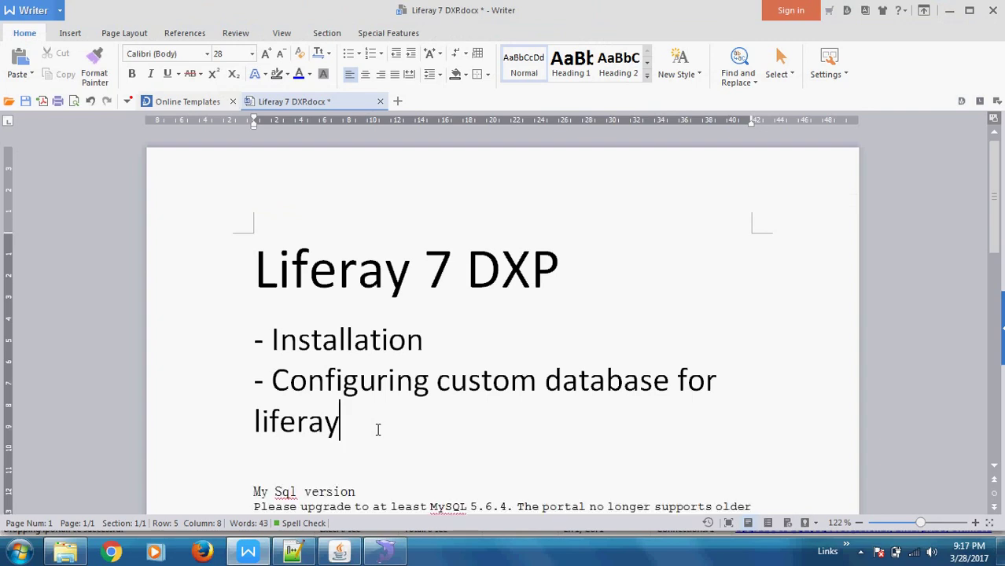
Delete the empty line below 'liferay' above the MySQL version note.
scroll(377, 430, down, 5)
scroll(378, 429, up, 4)
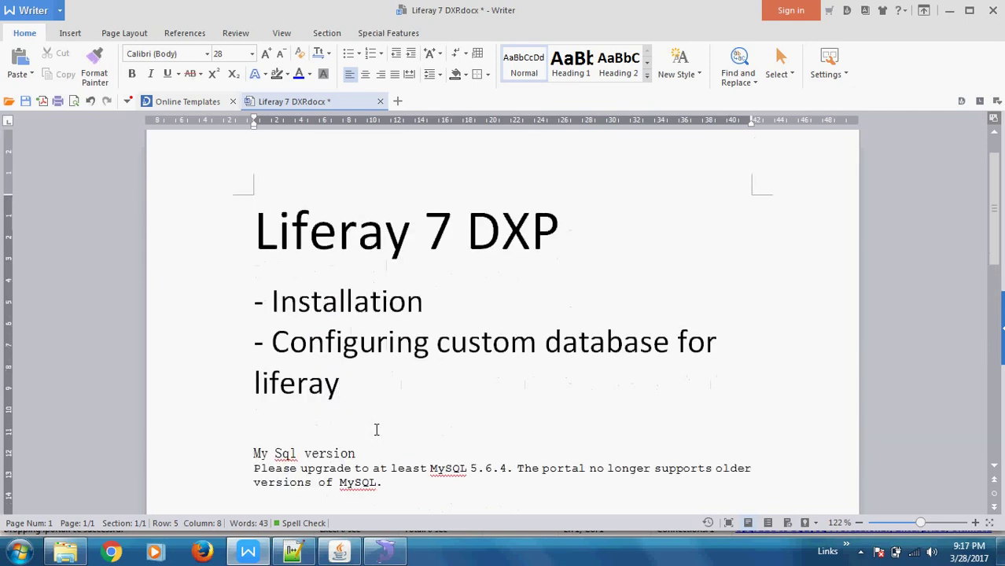
click(335, 419)
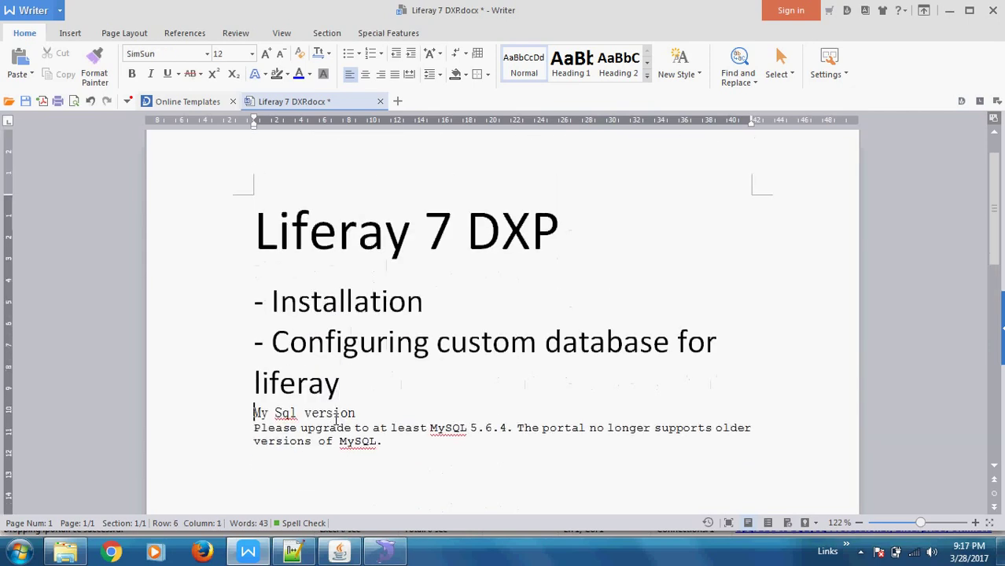
key(Delete)
Highlight the required MySQL version '5.6.4.' in the note and bring SQLyog forward.
click(471, 428)
drag(470, 428, 514, 427)
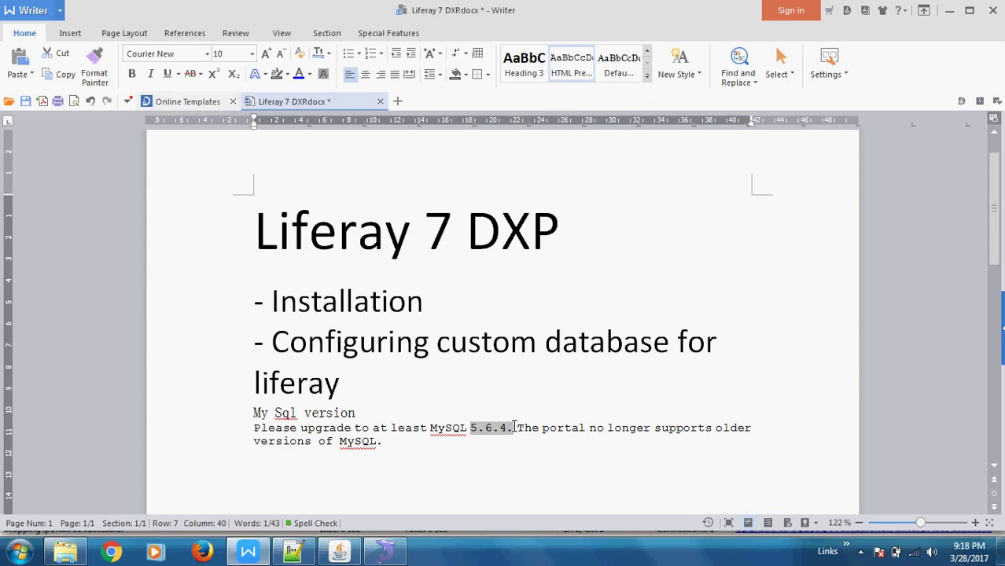
key(alt+Tab)
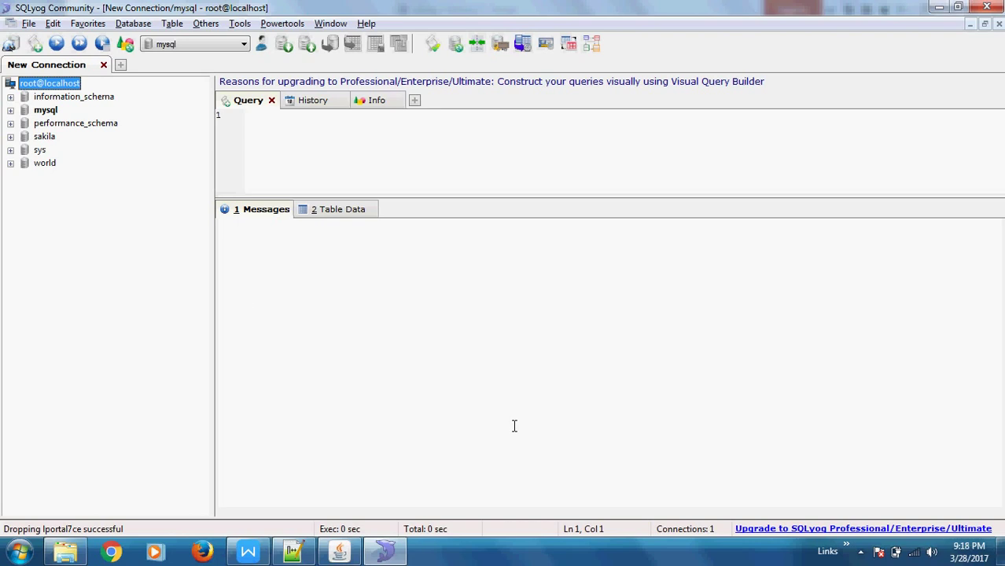
Create the database lportal7ce with default charset and collation, and confirm its Tables folder is empty.
right_click(99, 237)
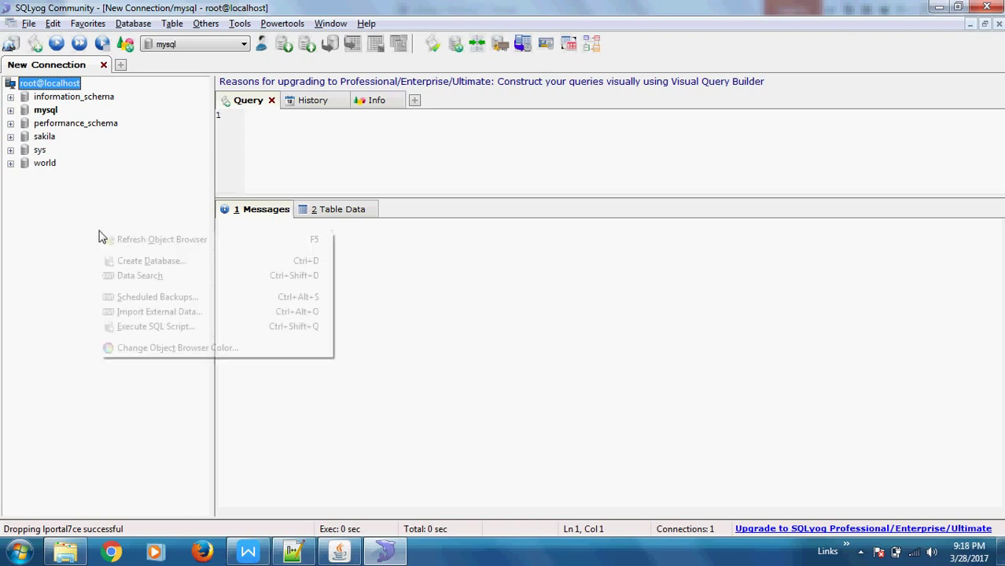
click(144, 263)
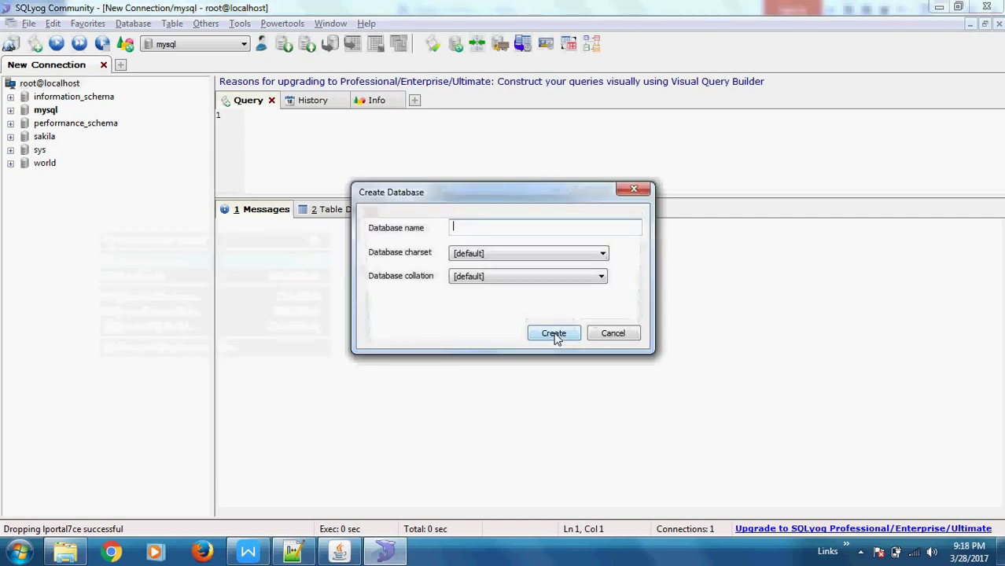
text(lportal)
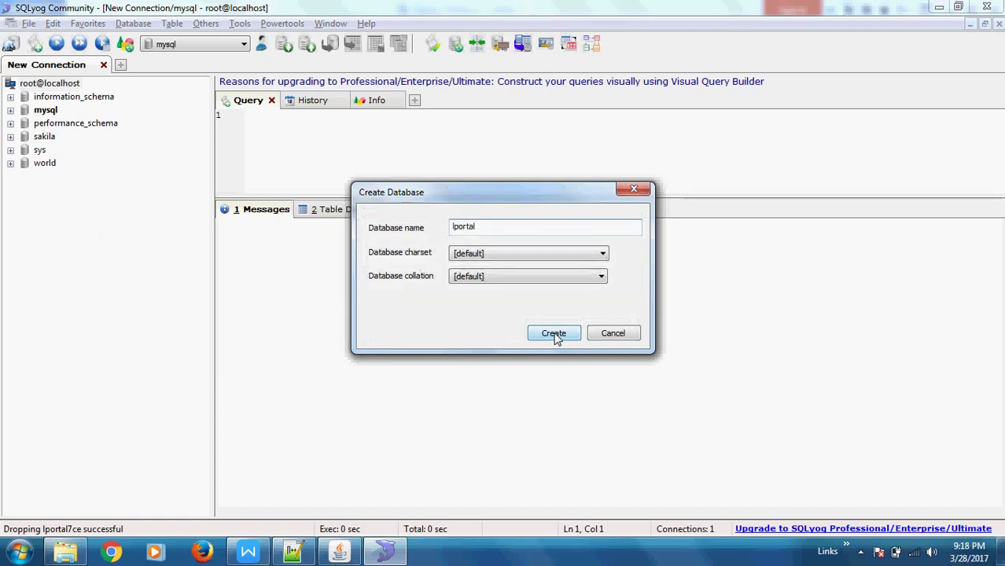
text(7ce)
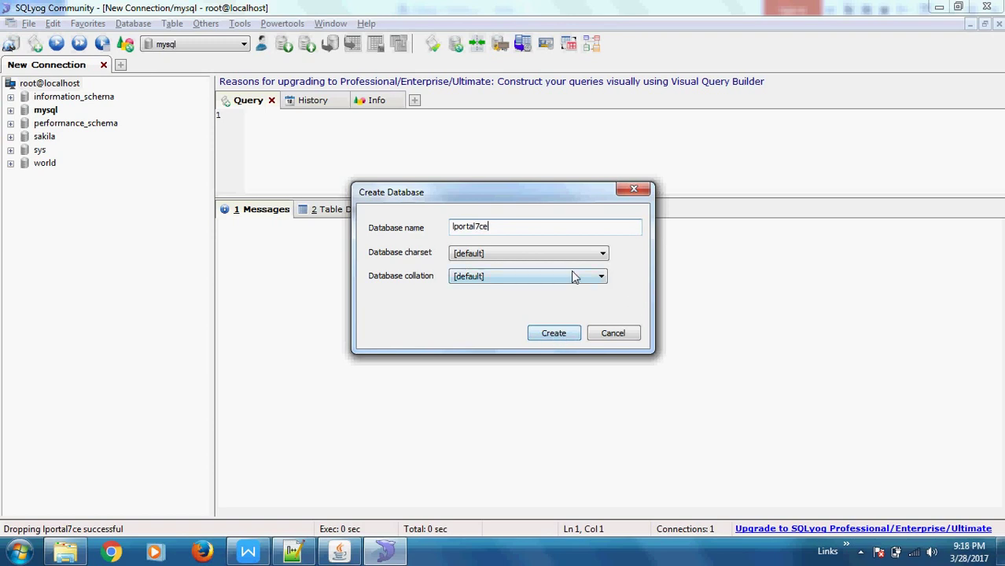
click(554, 334)
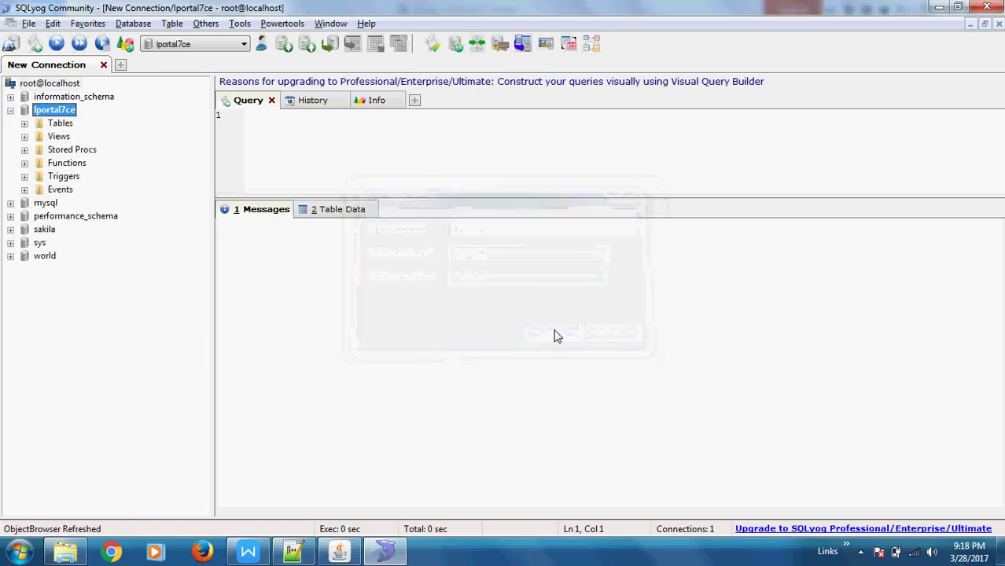
click(26, 124)
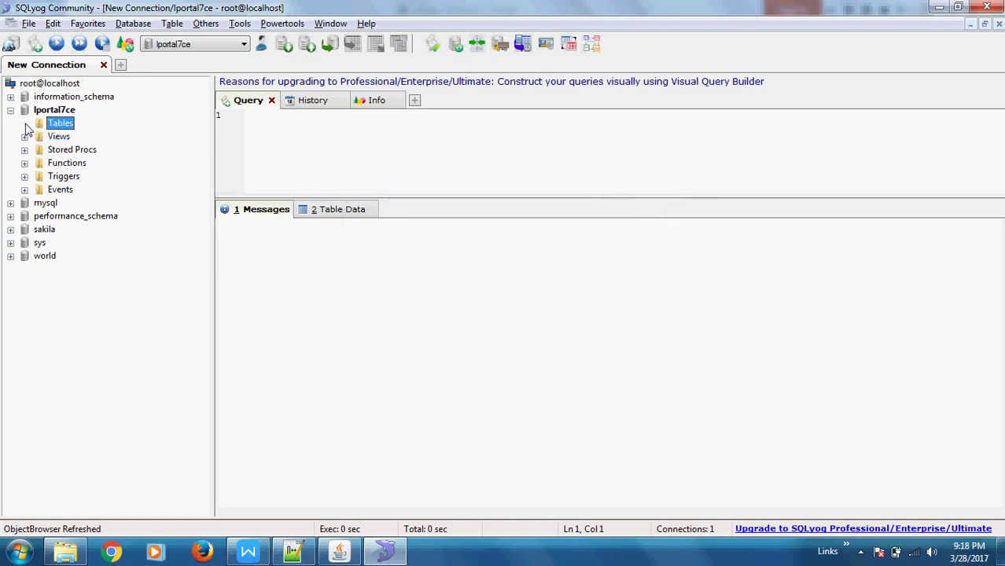
click(347, 556)
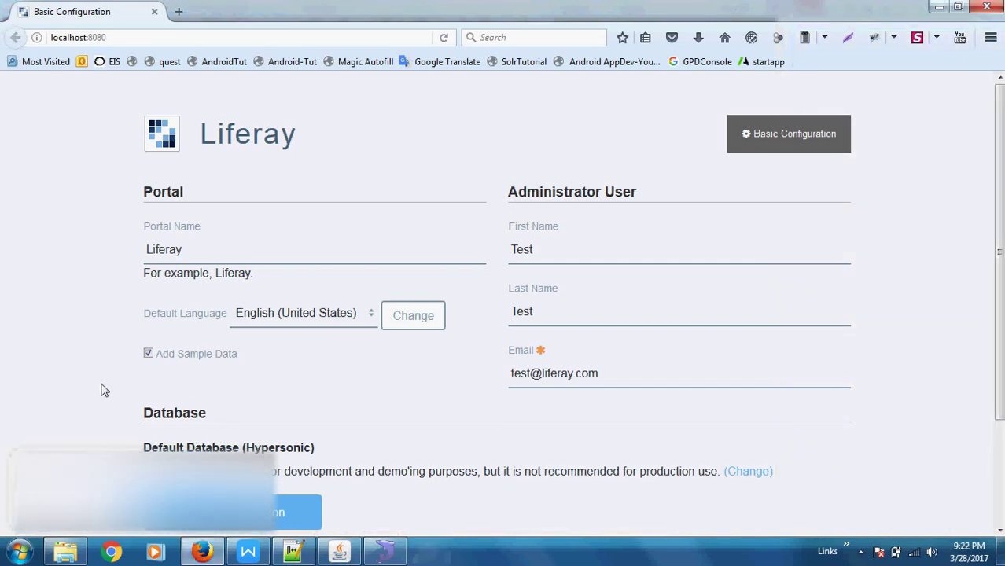
Check the Tomcat console, return to Firefox, and scroll to the Basic Configuration Database section.
click(340, 556)
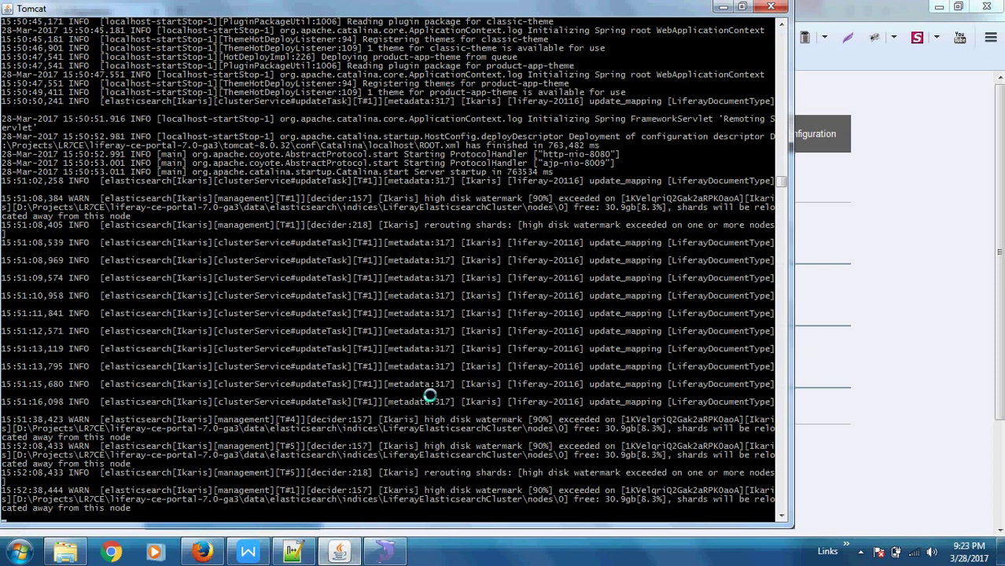
key(alt+Tab)
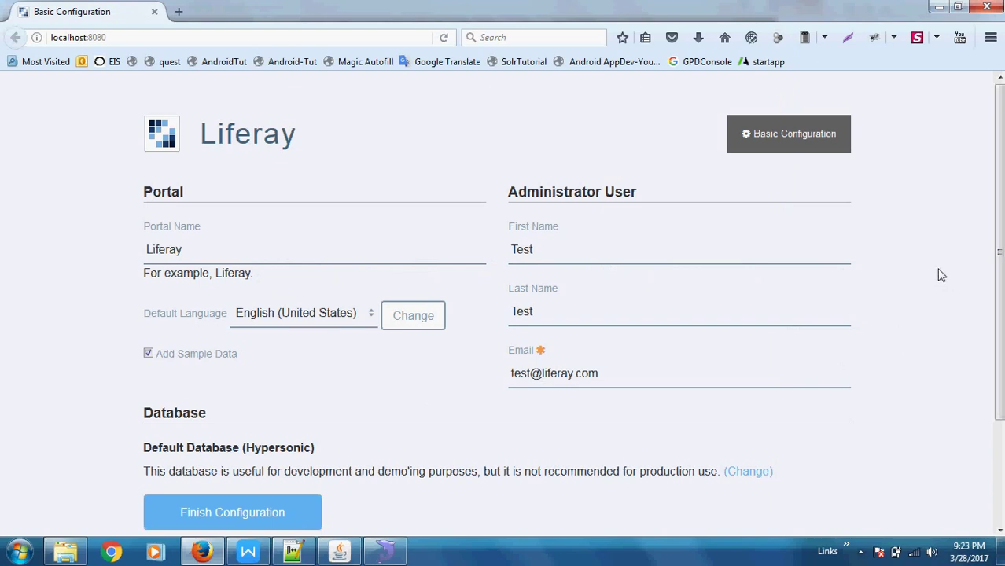
scroll(942, 275, down, 1)
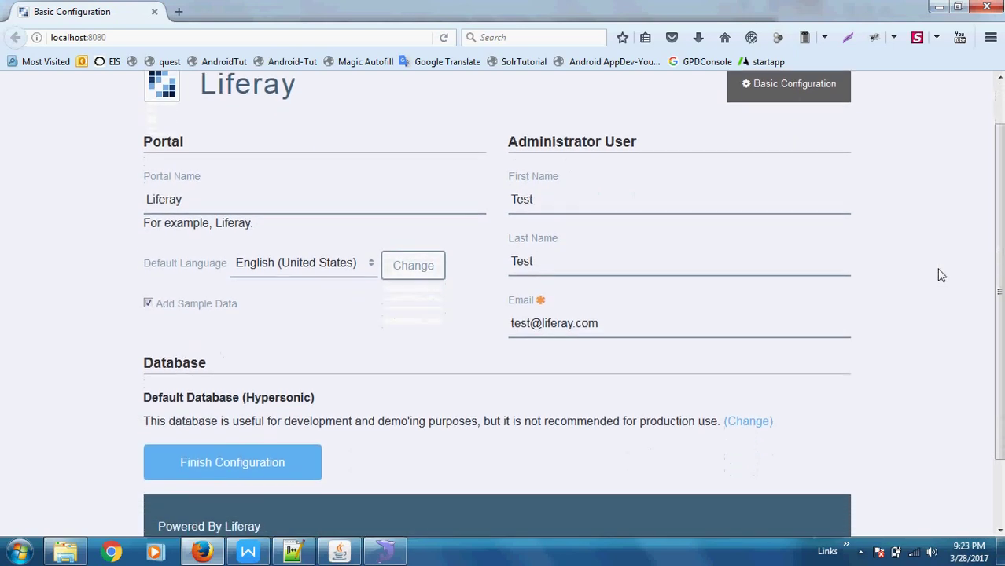
scroll(942, 275, down, 1)
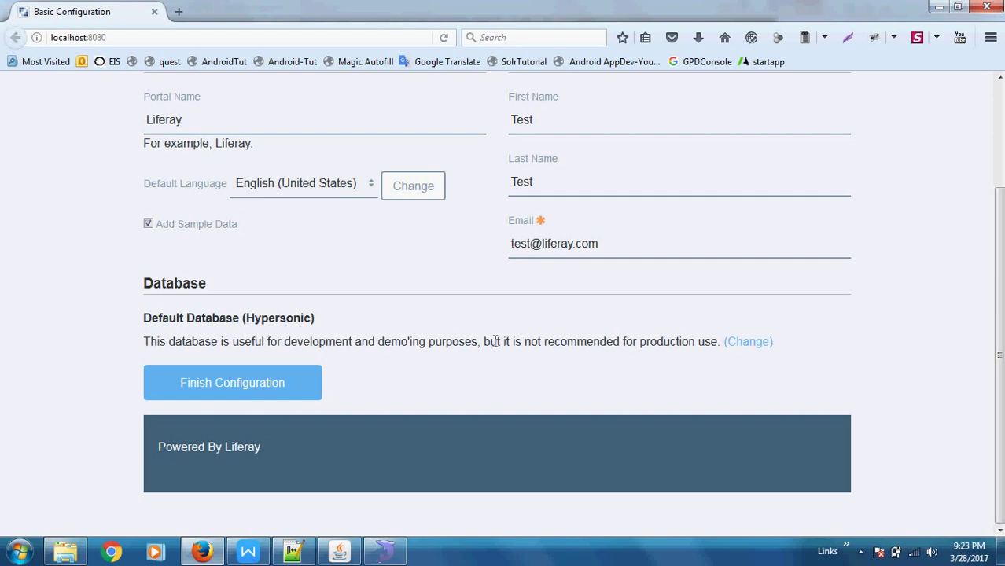
Reveal the custom database fields and choose MySQL as the database type.
click(749, 345)
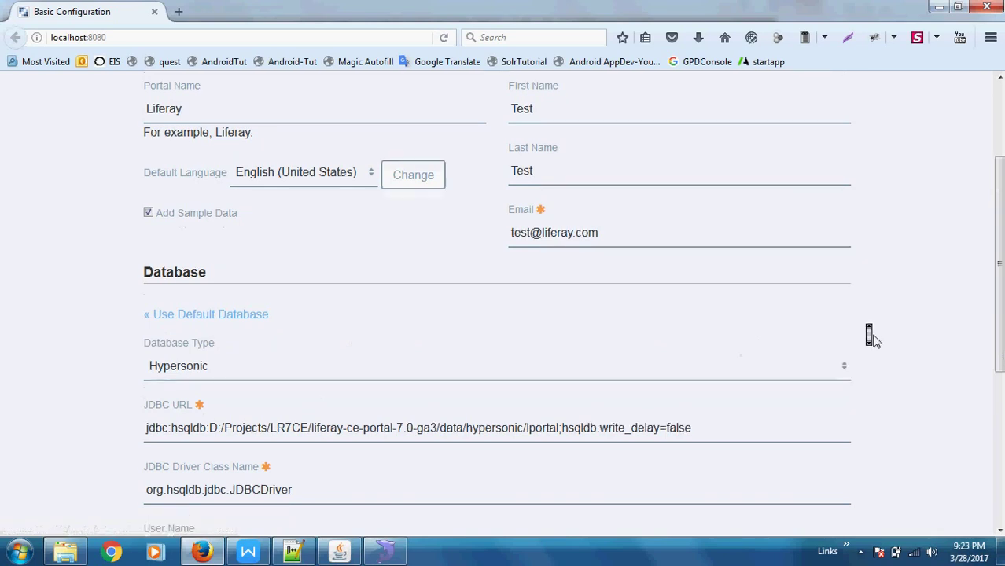
scroll(871, 336, down, 2)
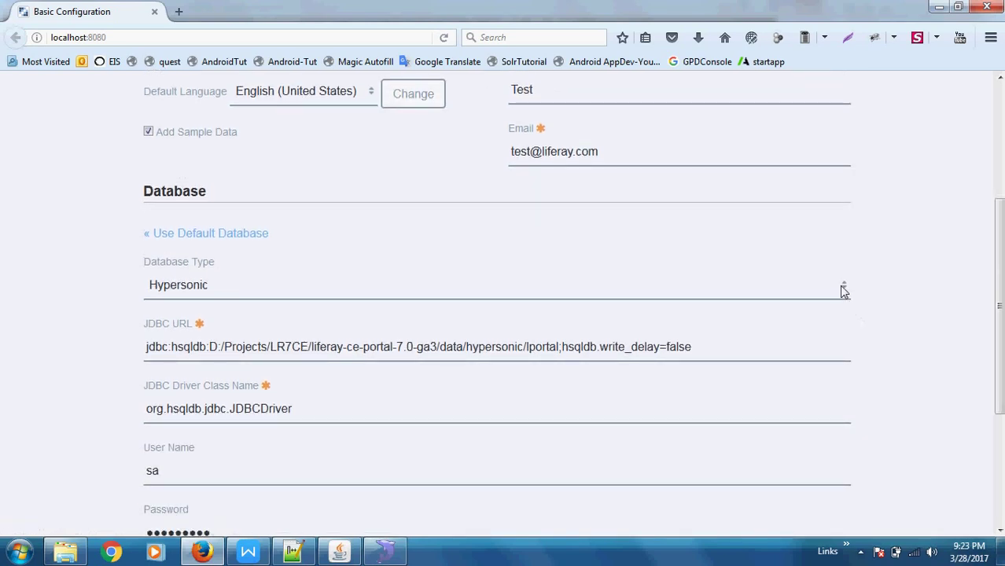
click(844, 287)
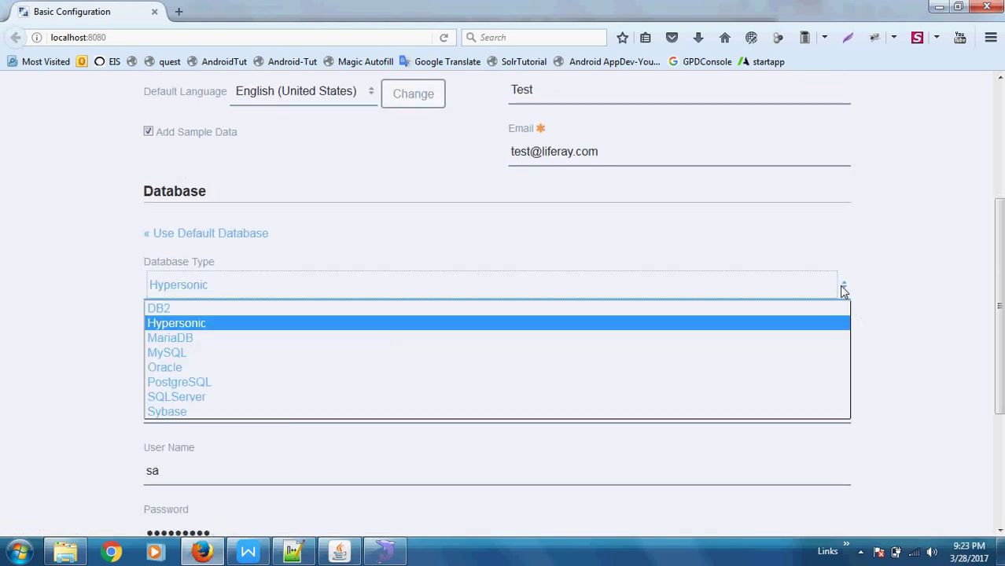
click(271, 356)
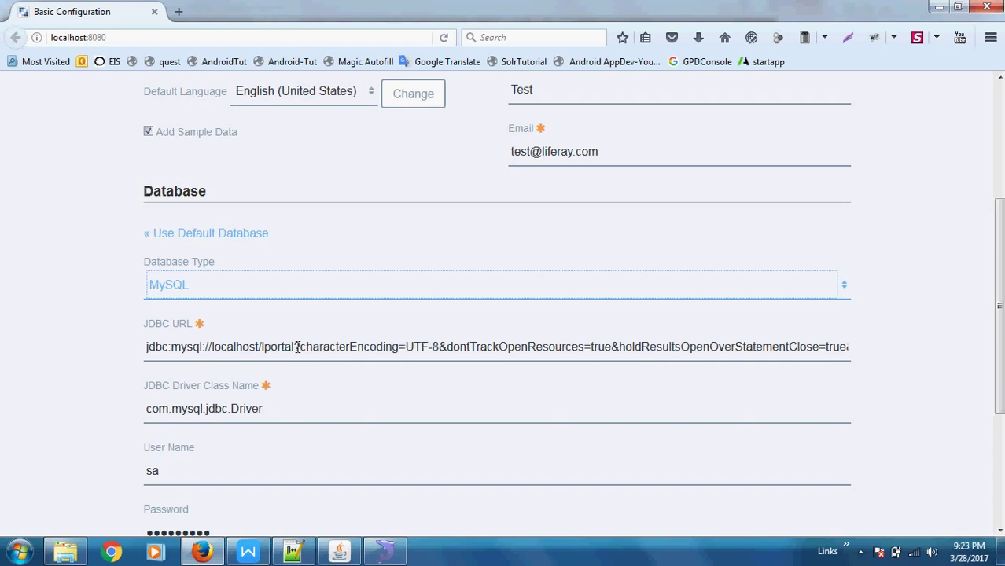
Verify the schema name in SQLyog and append '7ce' so the JDBC URL targets lportal7ce.
double_click(281, 347)
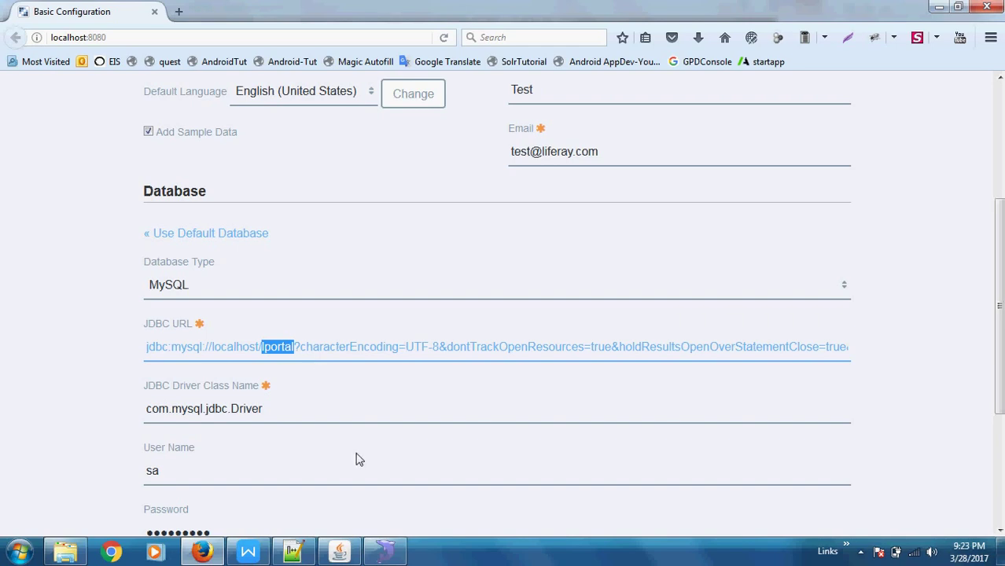
click(385, 553)
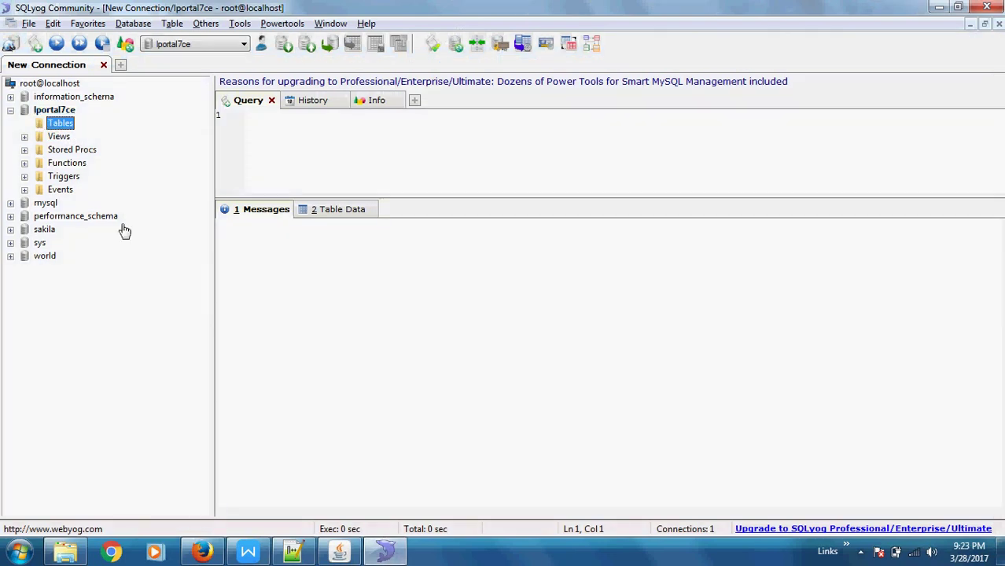
key(alt+Tab)
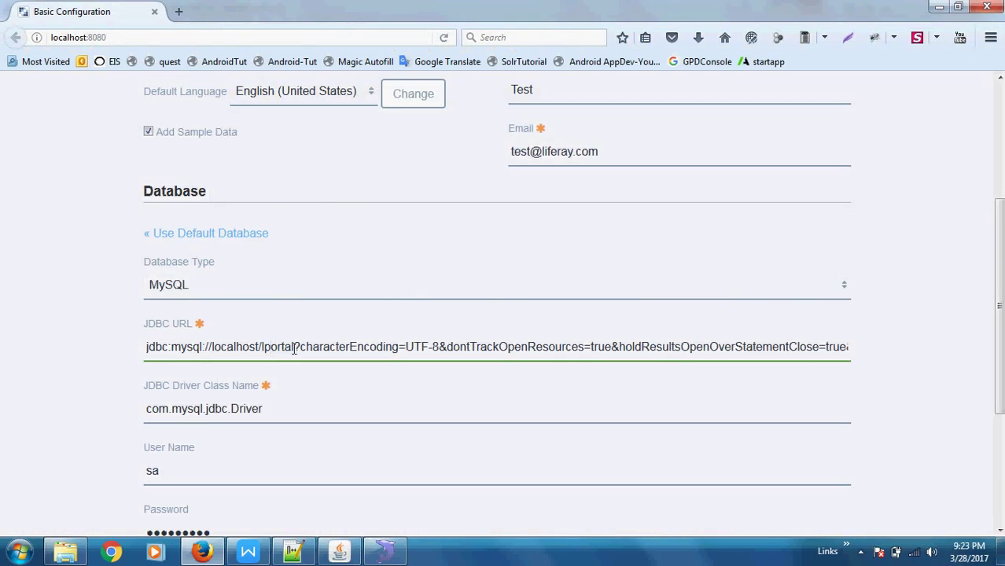
text(7ce)
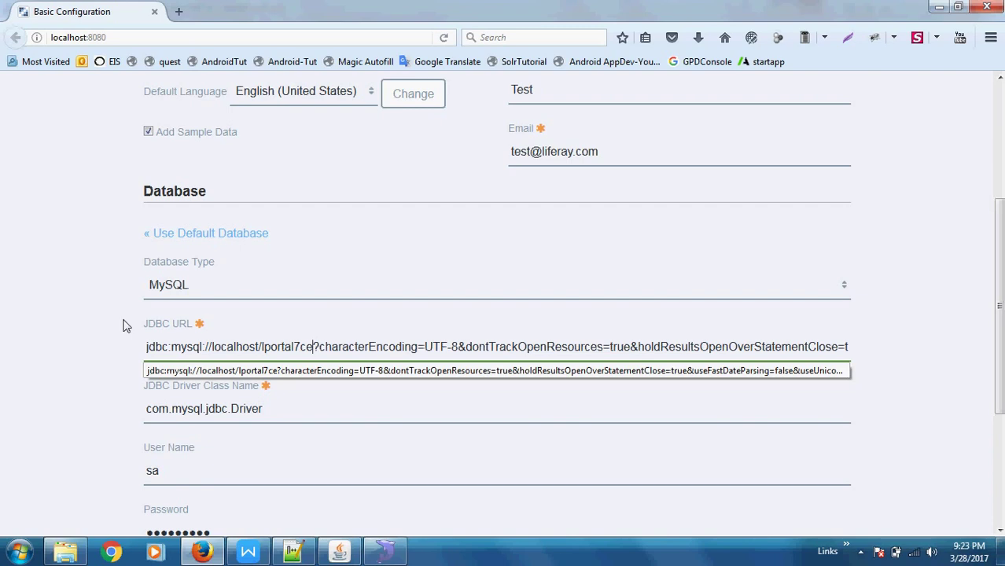
Replace user name sa with root, enter the database account password, and finish the configuration.
click(101, 332)
scroll(101, 335, down, 3)
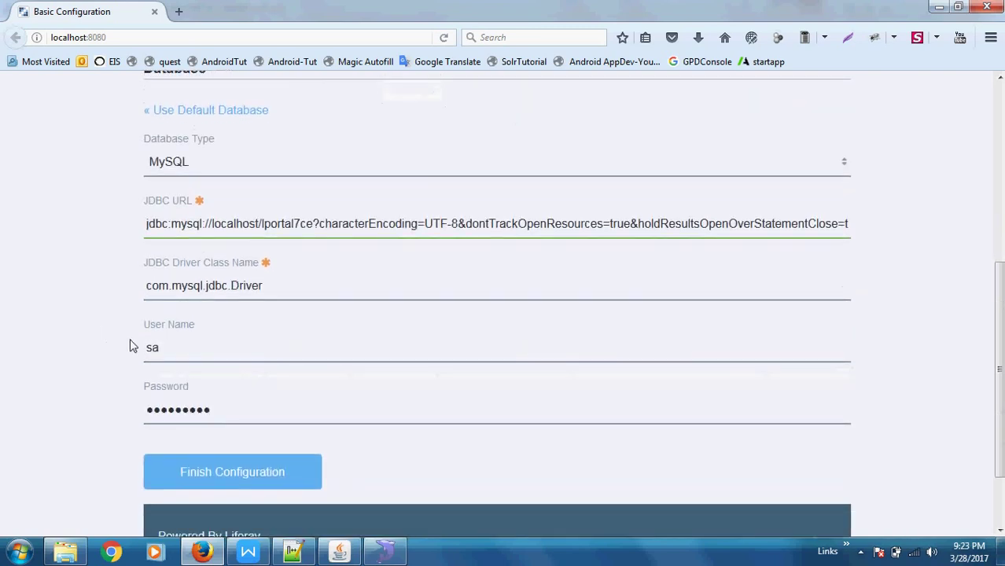
double_click(152, 351)
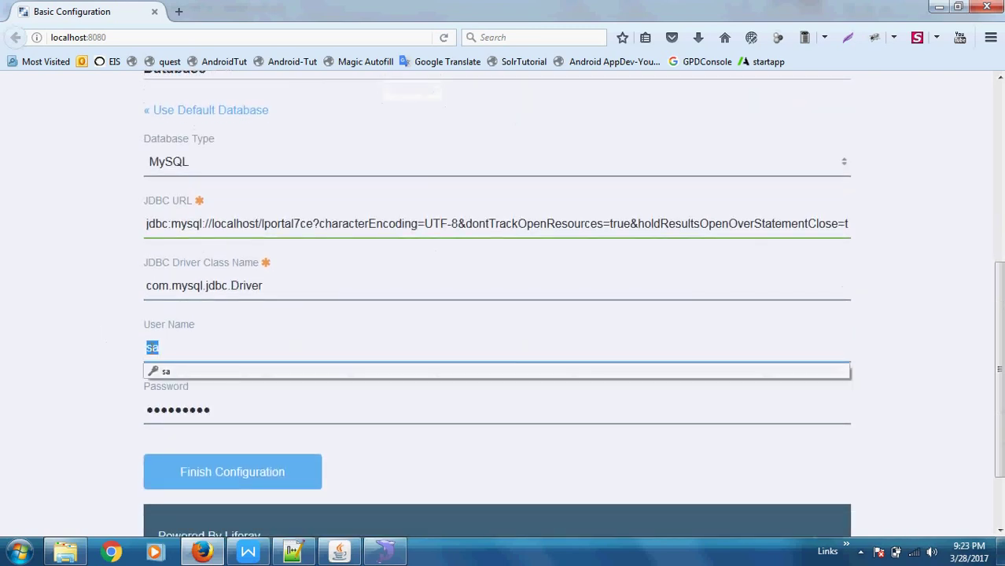
text(root)
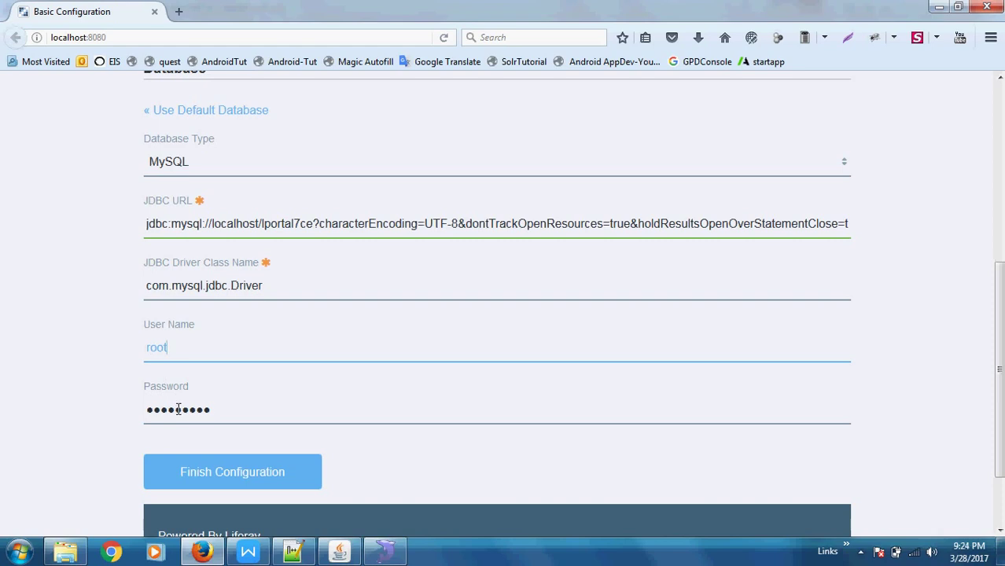
double_click(178, 410)
text(root)
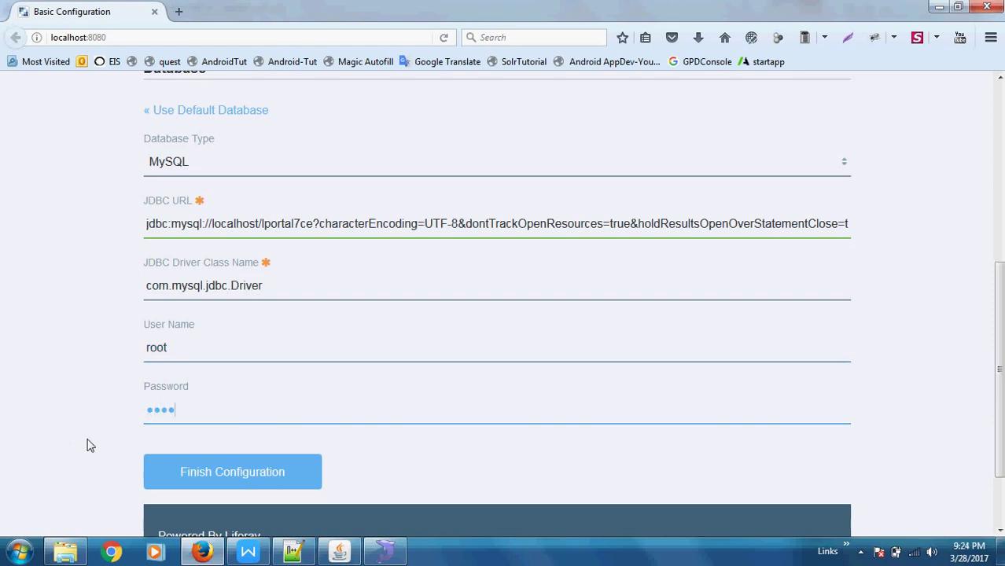
click(168, 468)
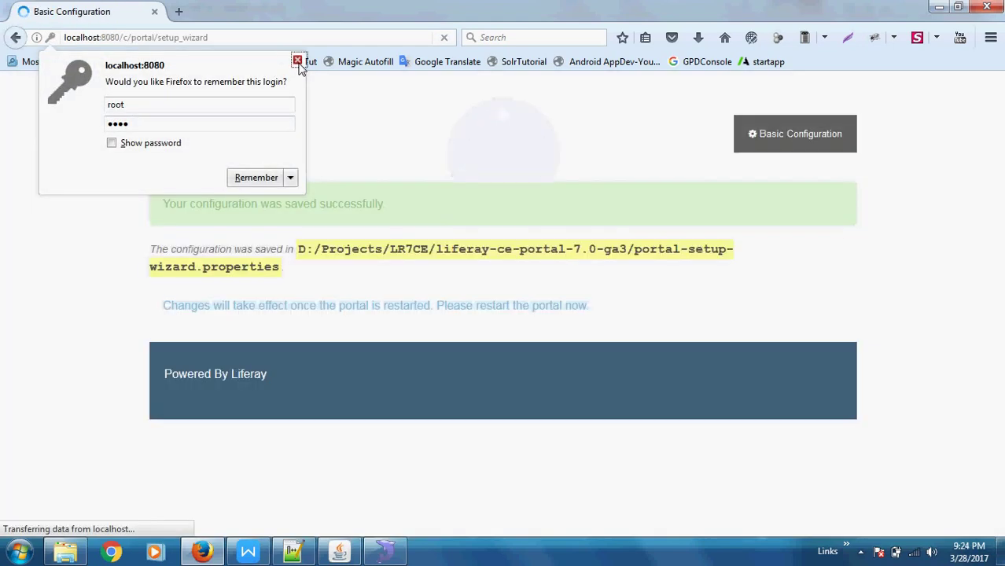
Dismiss Firefox's save-login prompt and return to the tomcat-8.0.32 bin folder in Explorer.
click(298, 63)
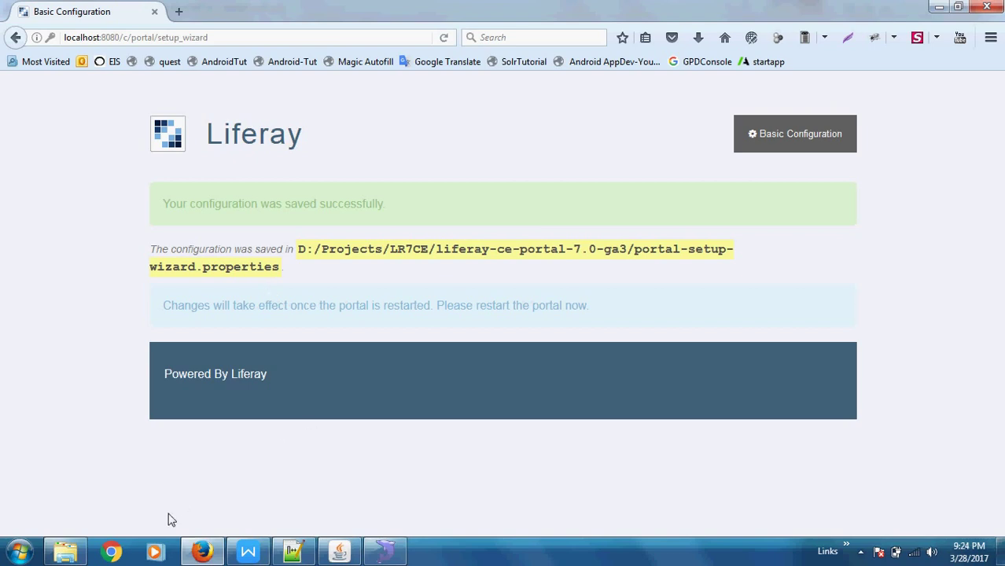
click(64, 554)
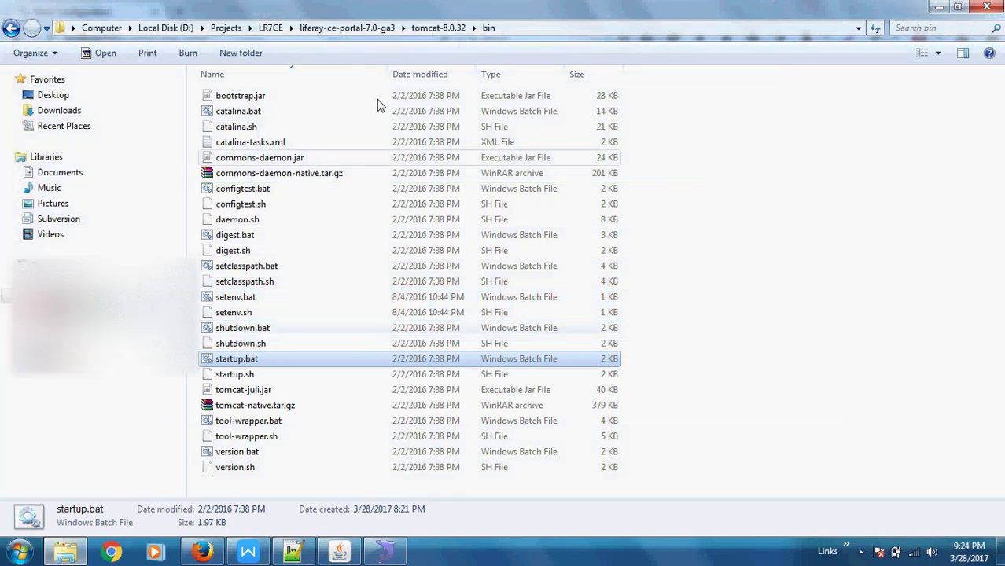
Go up to liferay-ce-portal-7.0-ga3 and open portal-setup-wizard.properties in Notepad++.
click(371, 35)
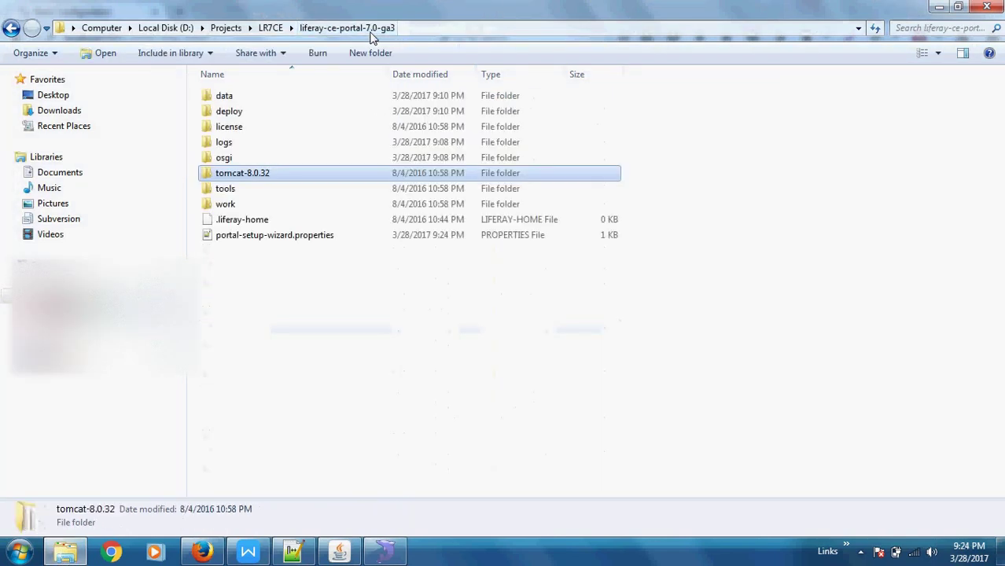
double_click(263, 236)
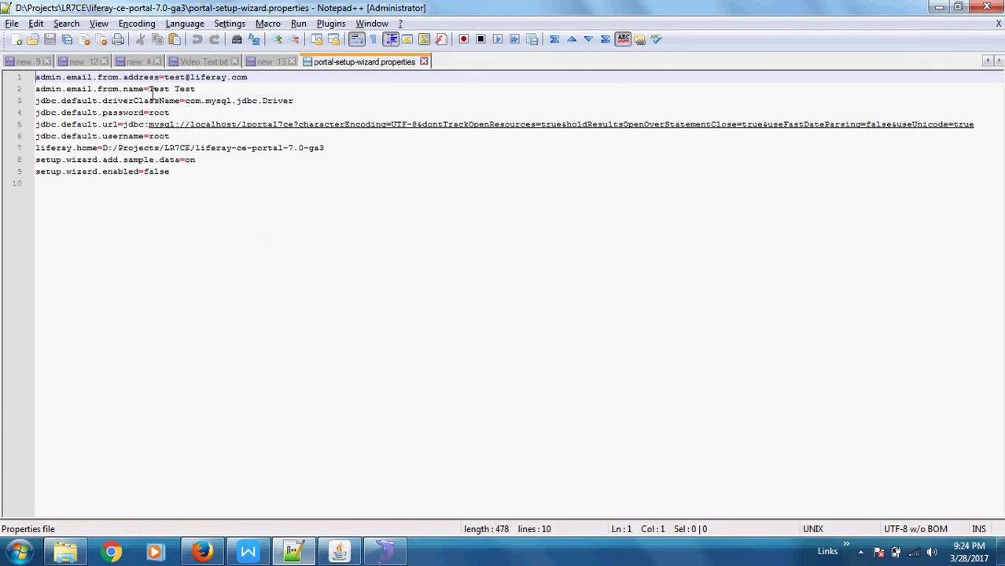
Look over the admin and jdbc.default driver, password, username and URL lines.
click(174, 78)
click(163, 89)
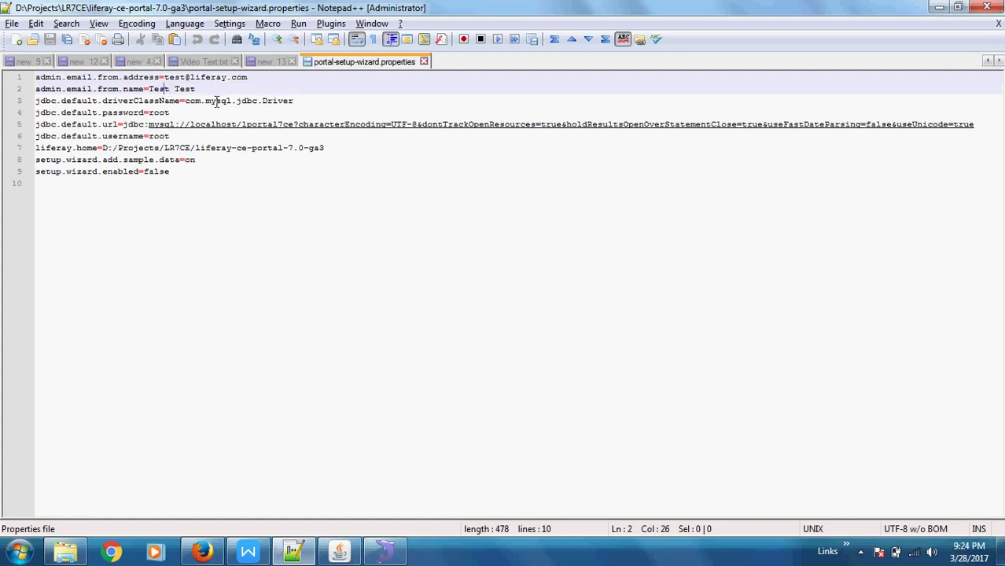
drag(293, 101, 168, 115)
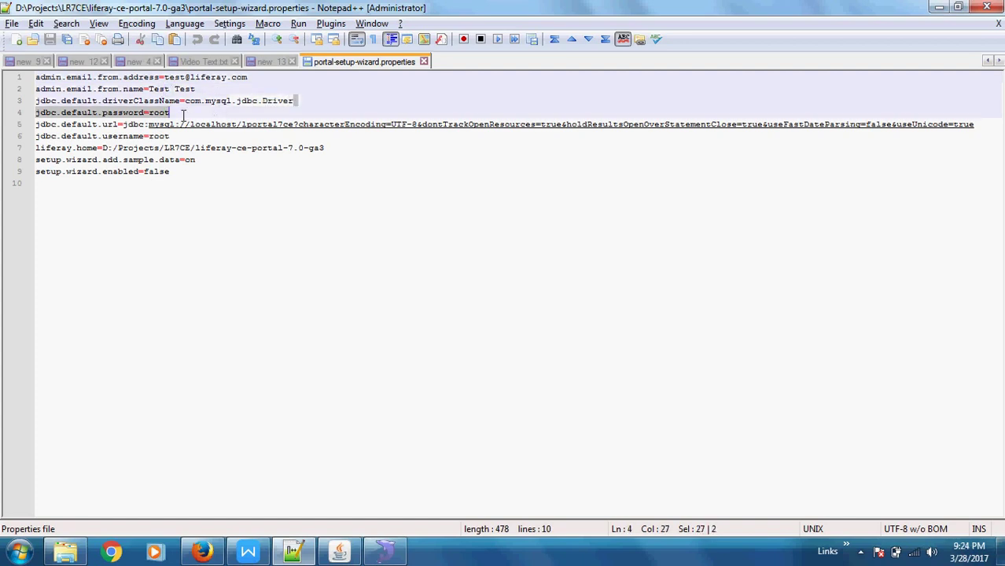
click(159, 114)
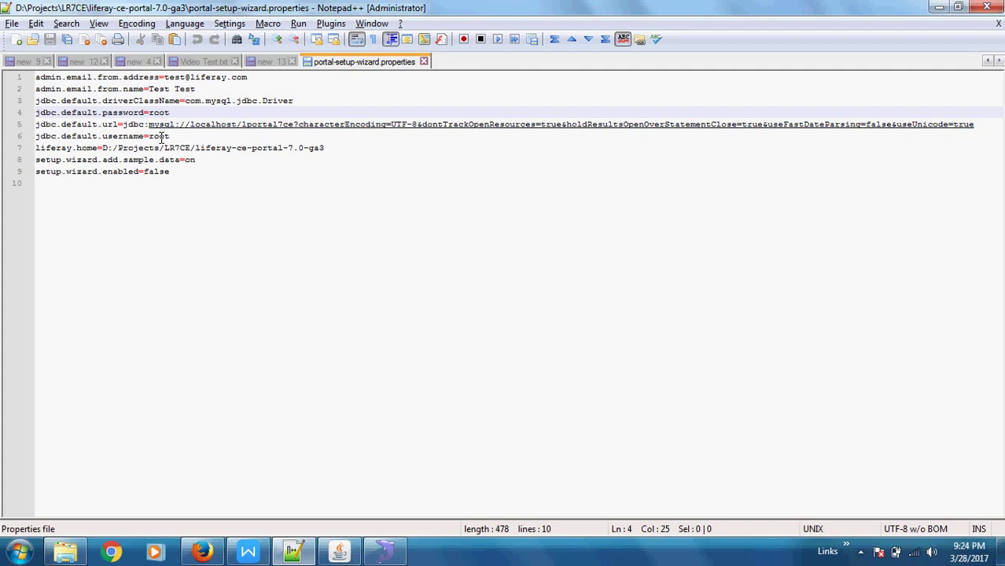
click(159, 136)
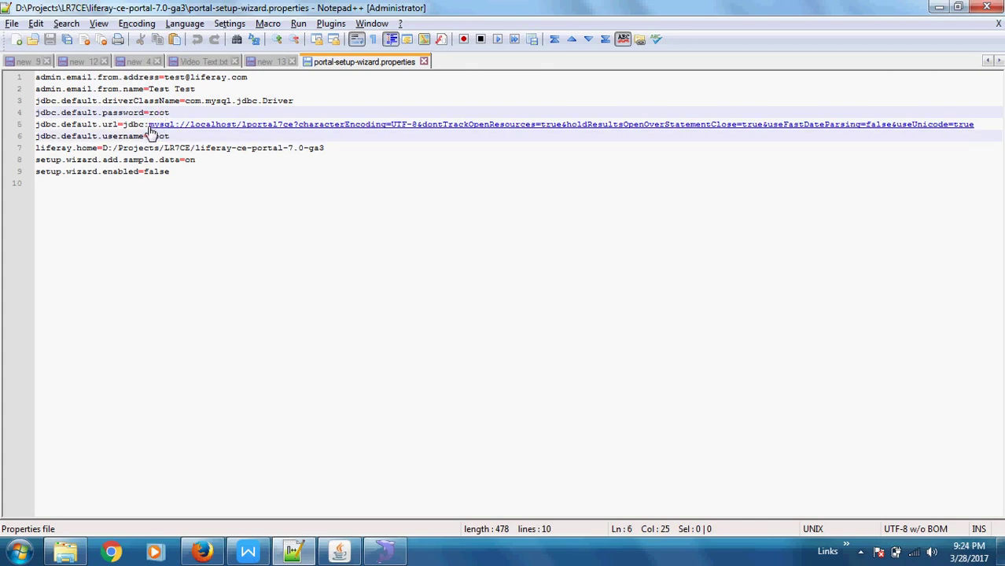
click(146, 124)
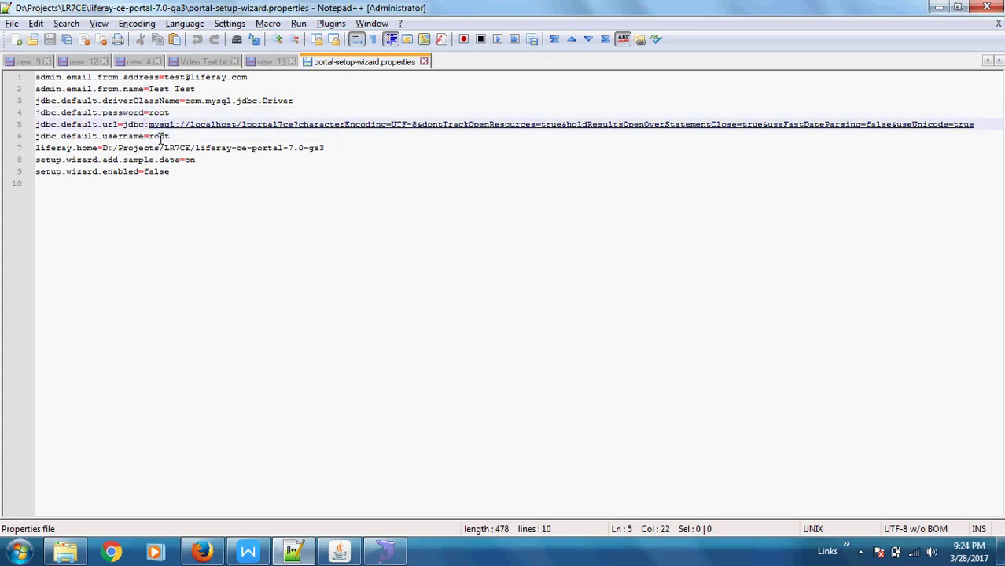
Select lportal7ce in the JDBC URL, then return to the liferay-ce-portal-7.0-ga3 folder in Explorer.
key(Right)
key(Right)
key(Right)
key(Right)
key(Right)
key(Right)
key(Right)
key(Right)
key(Right)
key(Right)
key(Right)
key(Right)
key(Right)
key(Right)
key(Right)
key(Right)
key(Right)
key(Right)
key(Right)
key(Left)
key(shift+Right)
key(shift+Right)
key(shift+Right)
key(shift+Right)
key(shift+Right)
key(shift+Right)
key(shift+Right)
key(shift+Right)
key(shift+Right)
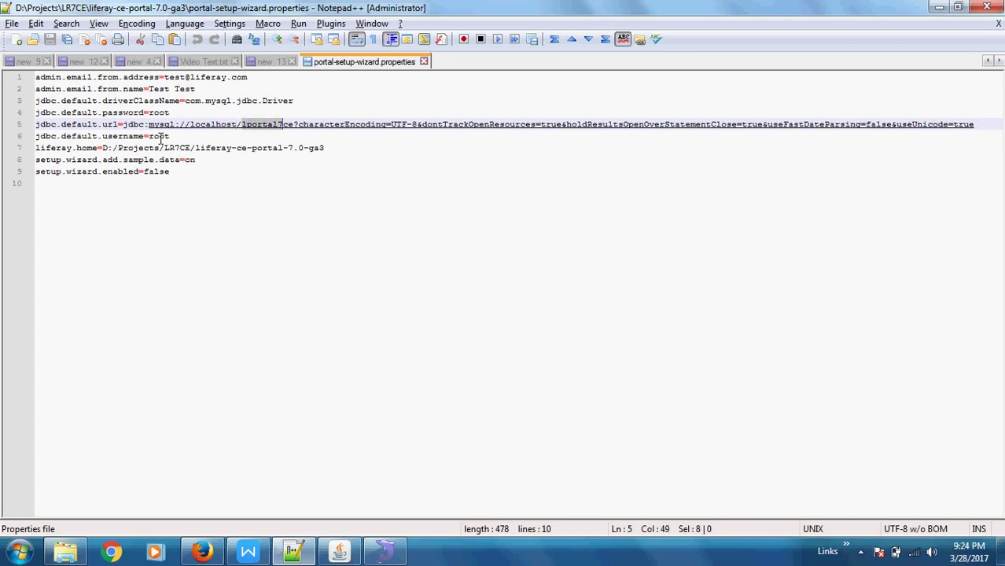
key(shift+Right)
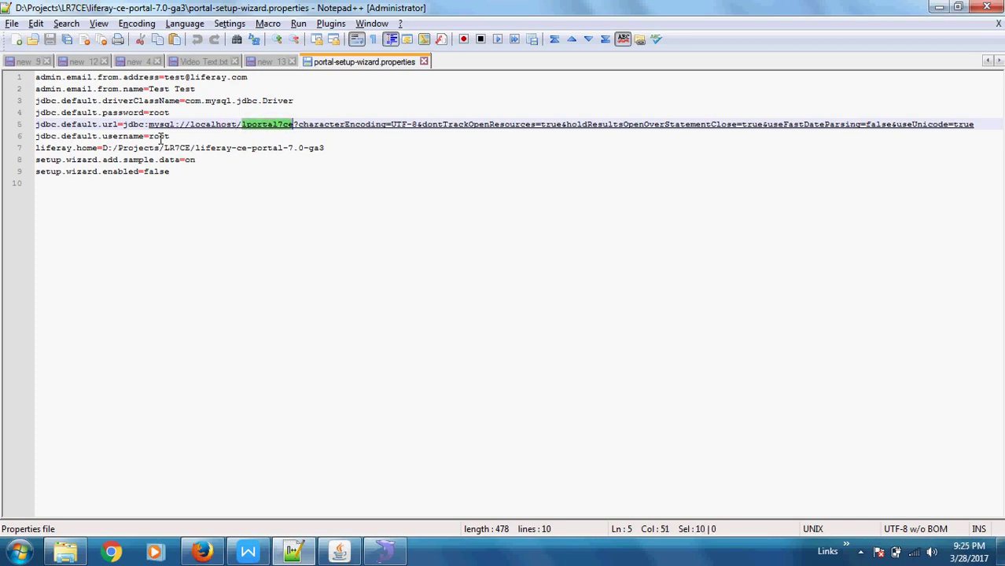
click(179, 147)
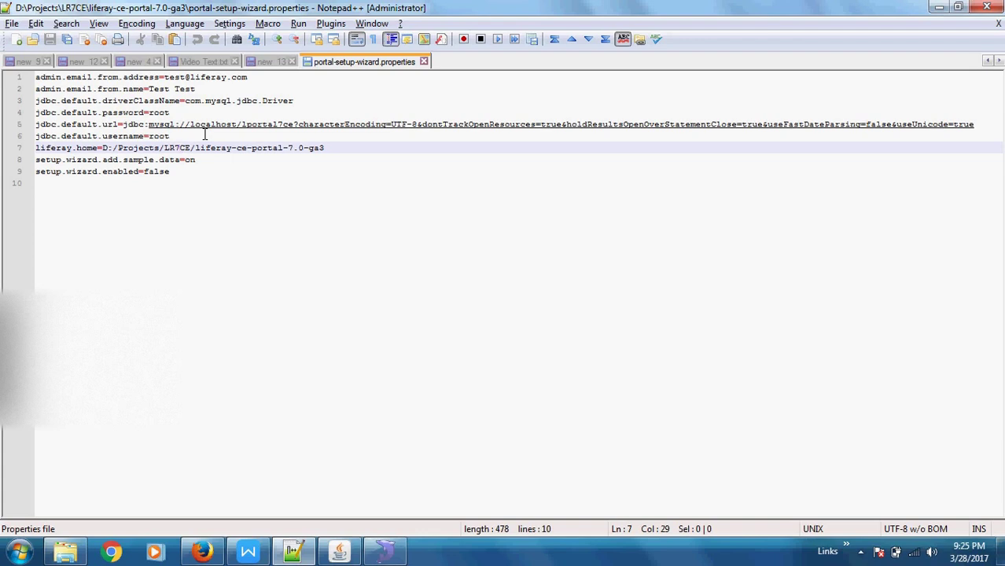
key(alt+Tab)
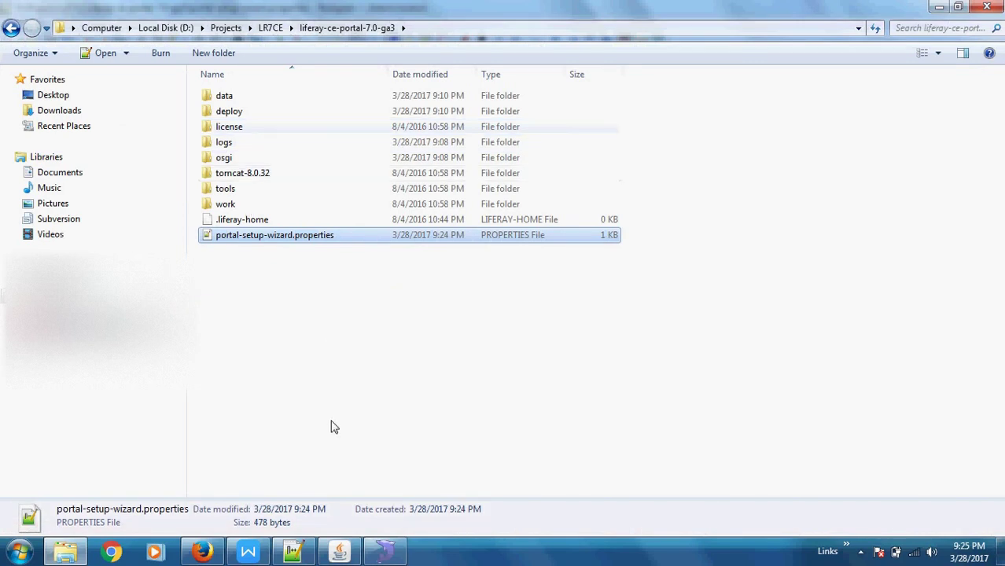
Expand lportal7ce's Tables in SQLyog to confirm the database is still empty.
click(202, 553)
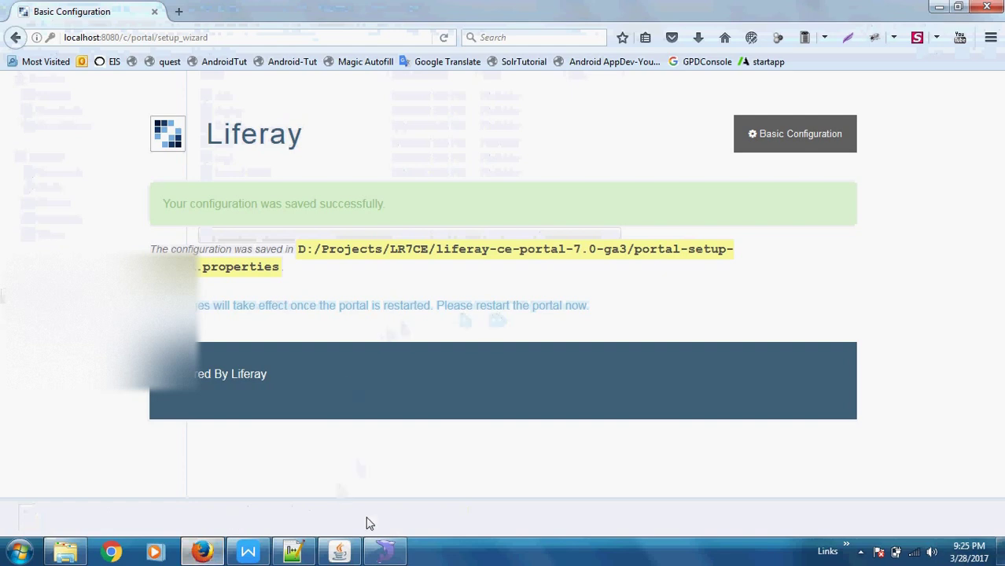
click(398, 547)
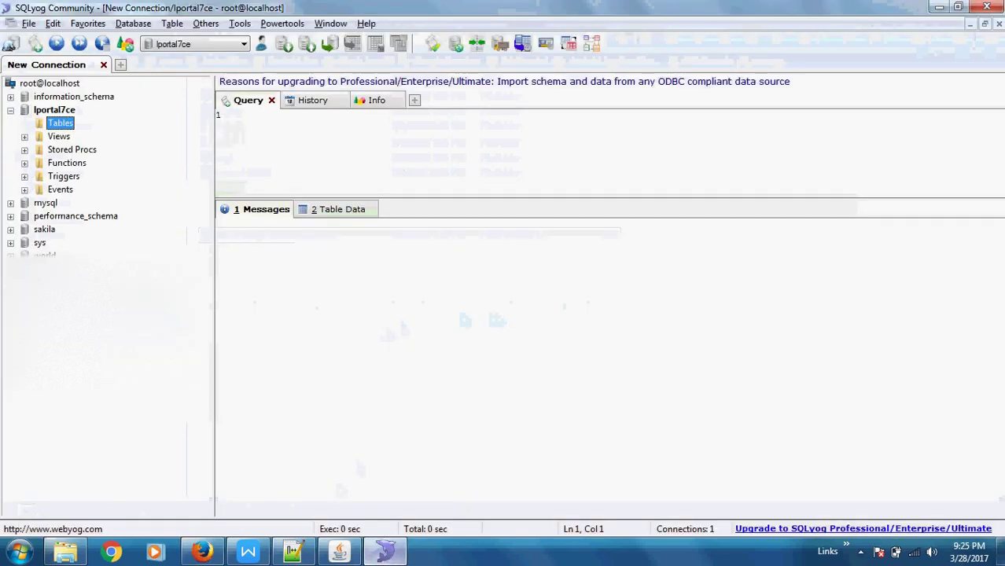
click(46, 113)
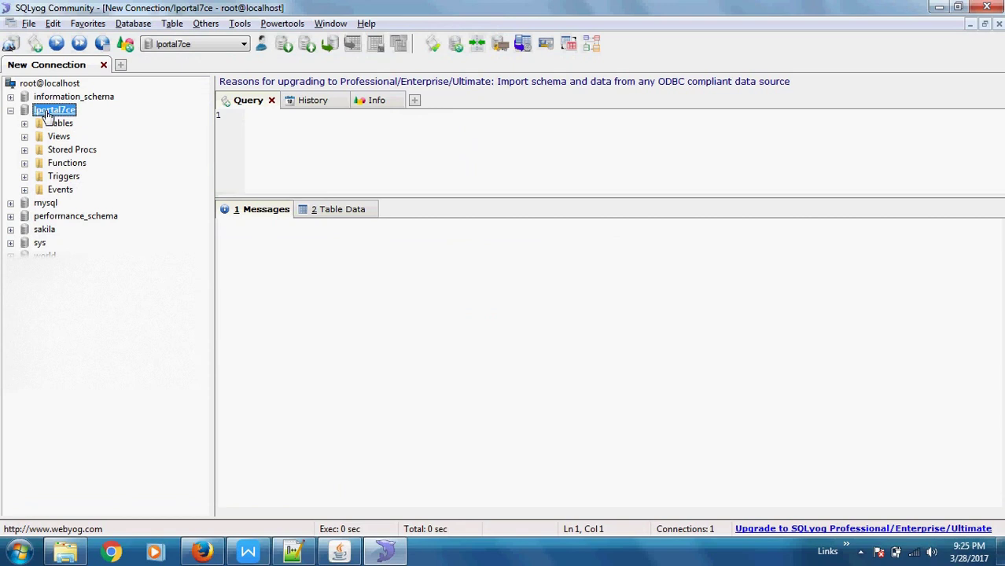
click(25, 125)
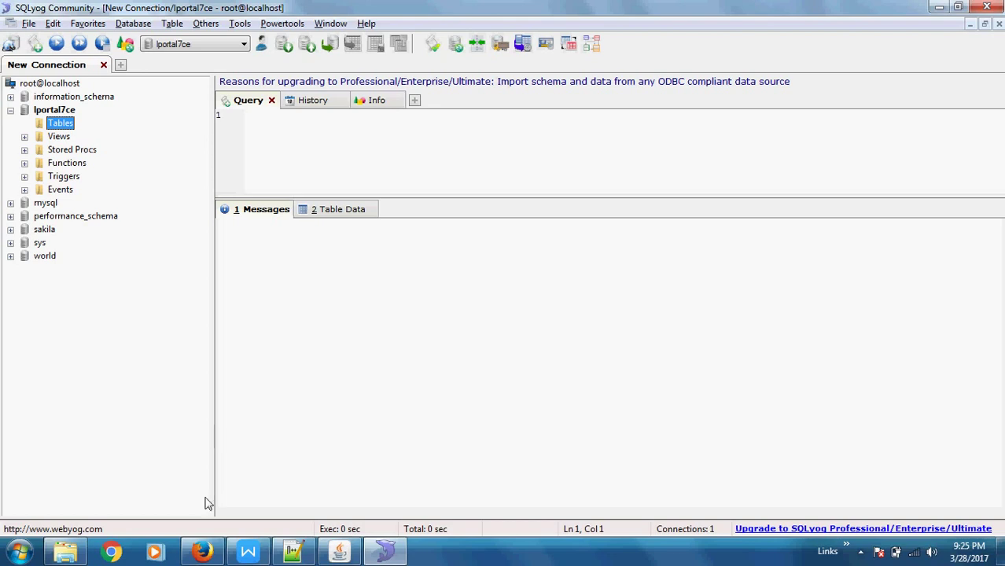
Glance at the Liferay saved-configuration page and Tomcat console, then return to the liferay-ce-portal-7.0-ga3 folder.
click(203, 551)
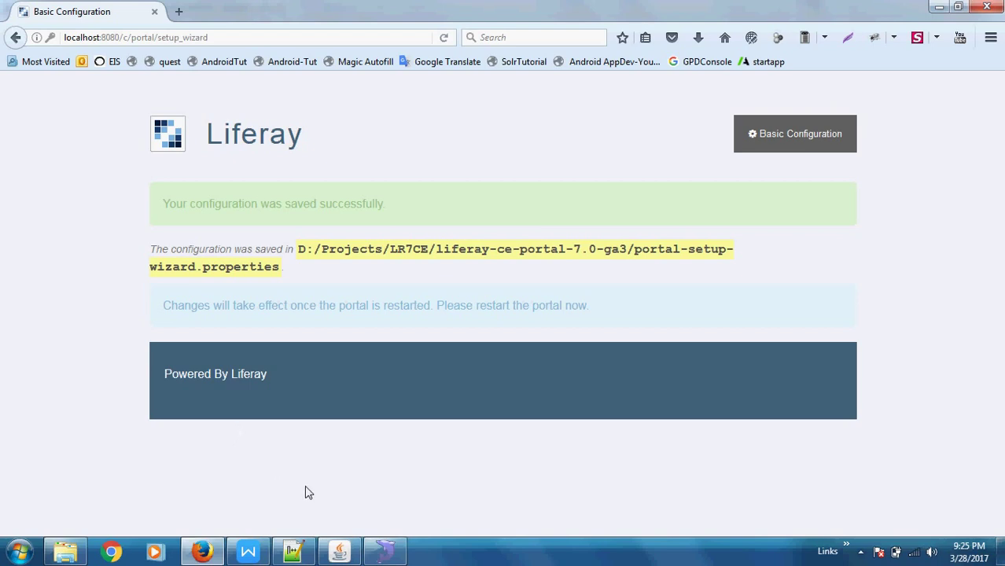
click(338, 553)
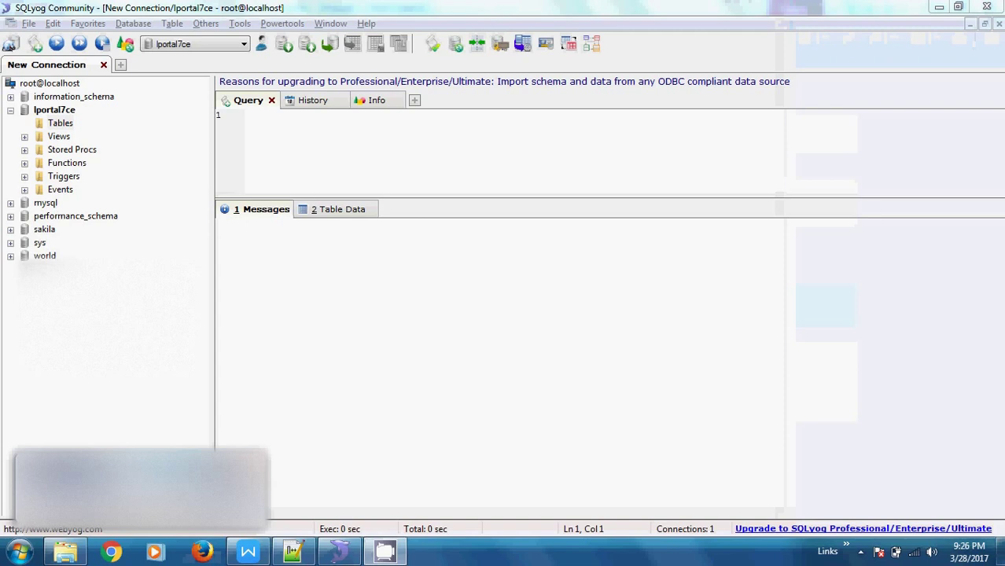
click(75, 552)
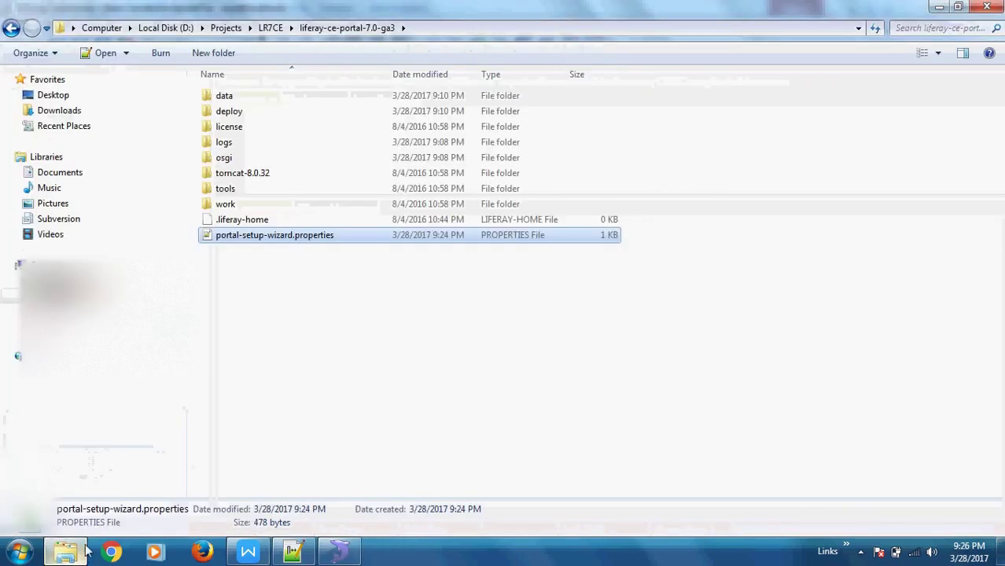
Run startup.bat from tomcat-8.0.32\bin, allow it past the security warning, and maximize the console.
click(296, 320)
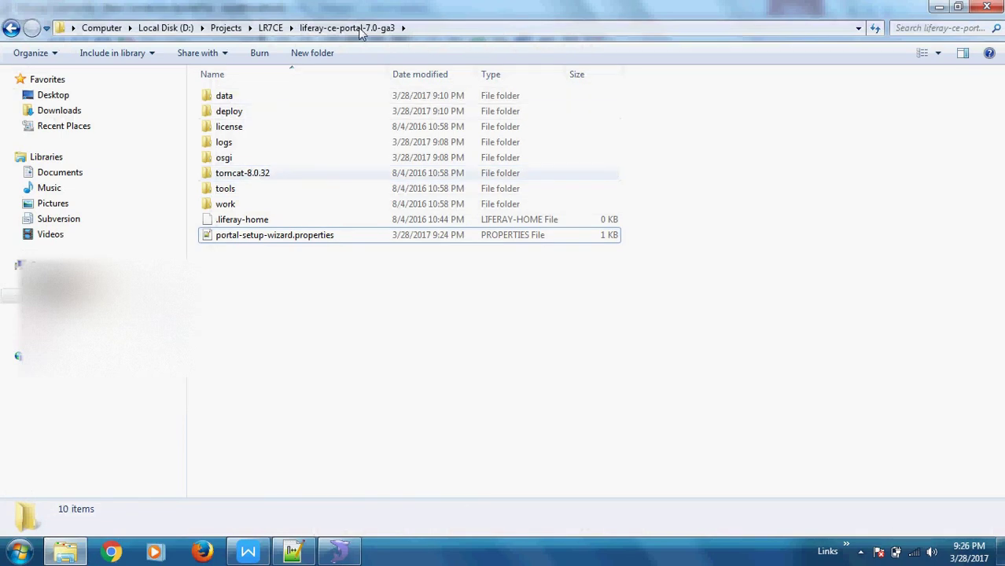
double_click(229, 175)
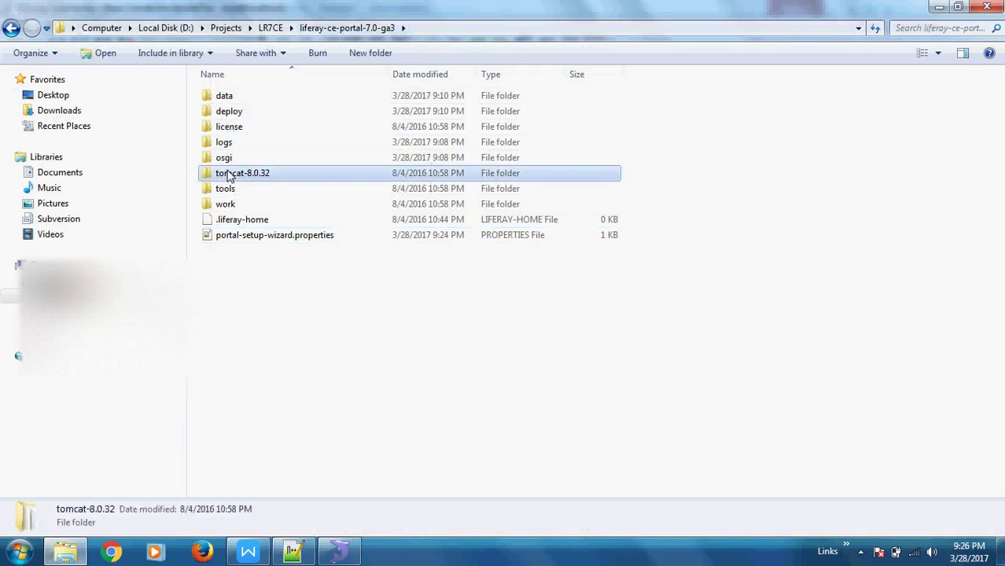
double_click(221, 98)
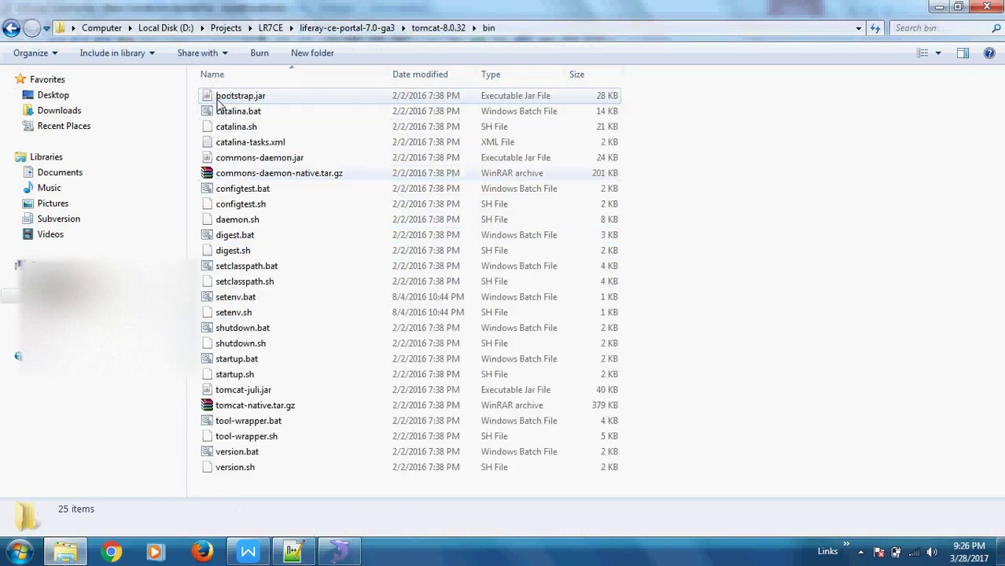
double_click(233, 360)
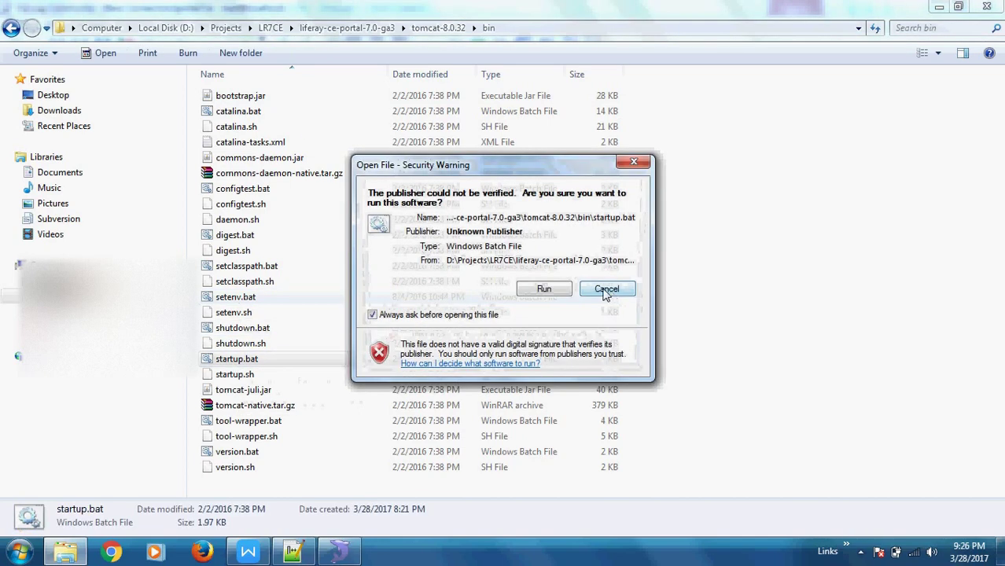
click(544, 289)
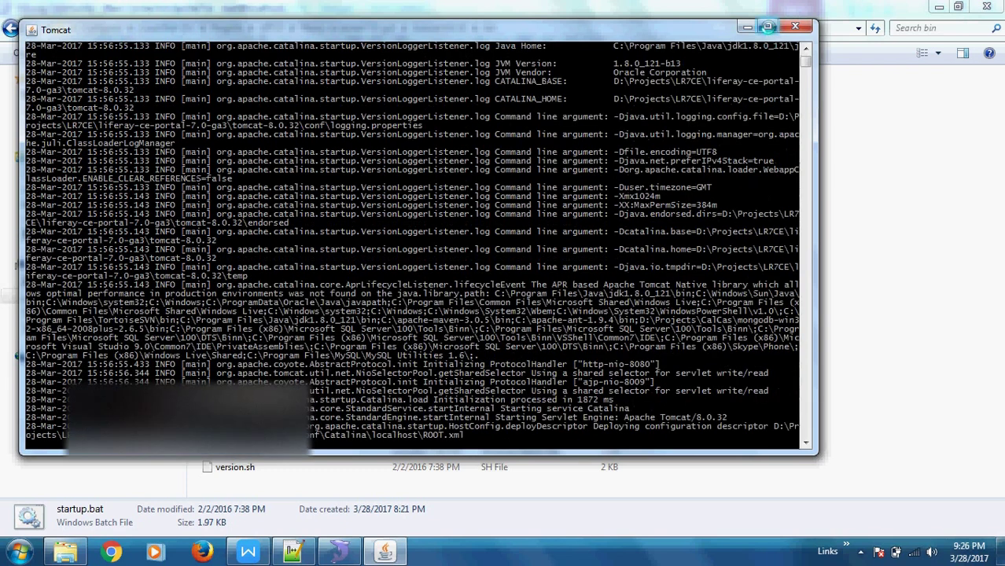
click(768, 27)
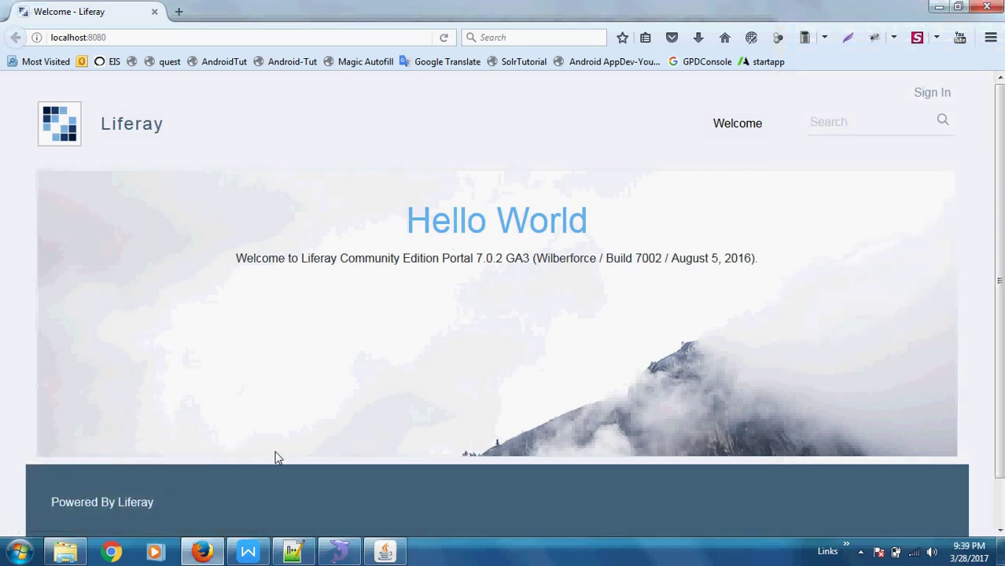
Check the Tomcat log, then sign in to the portal with the test administrator's email and password.
click(385, 552)
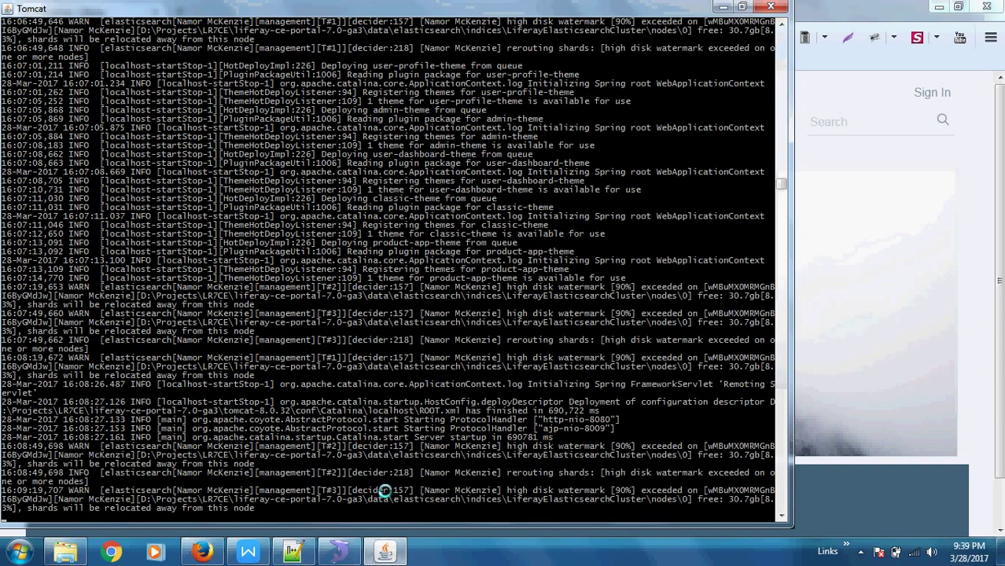
click(897, 301)
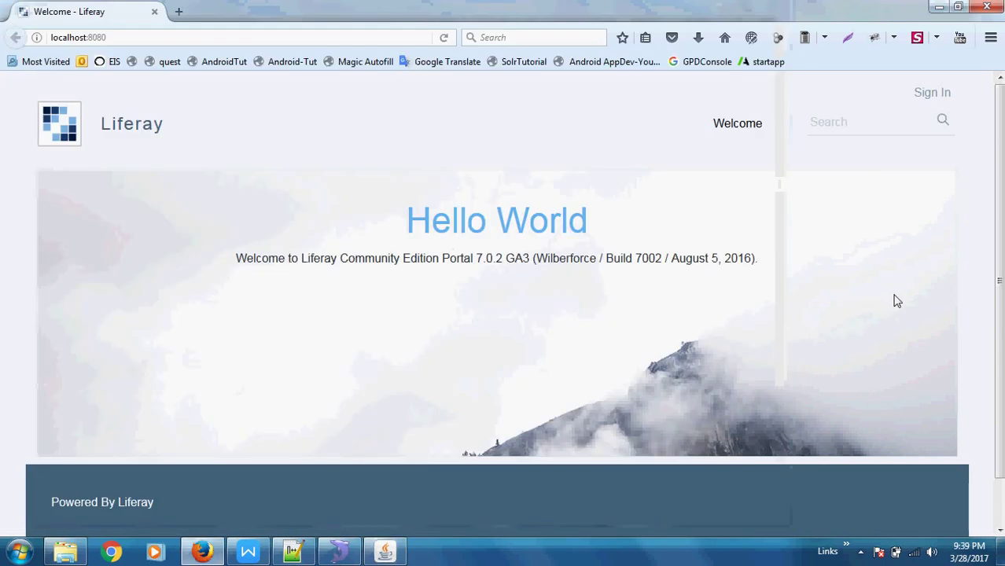
click(940, 94)
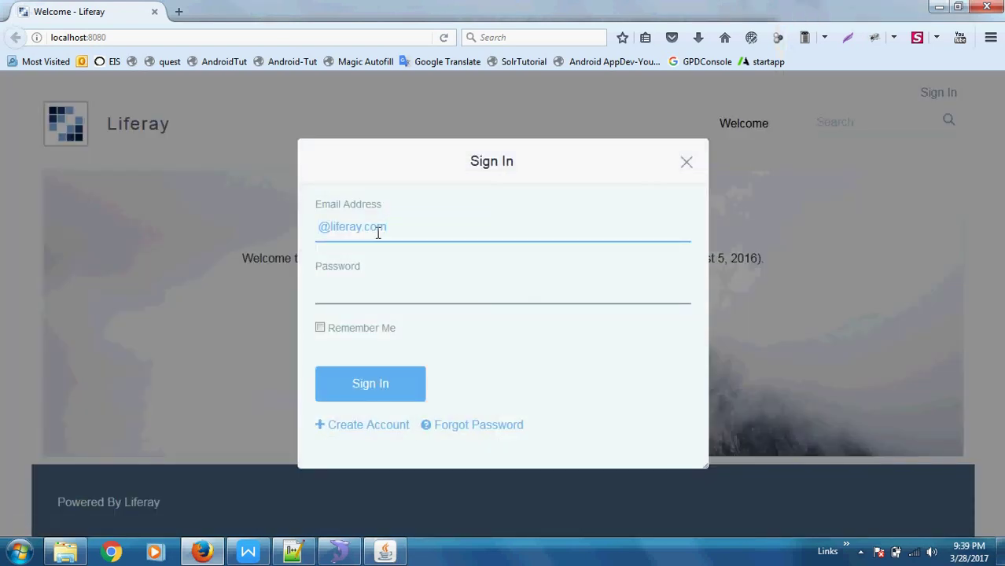
text(test)
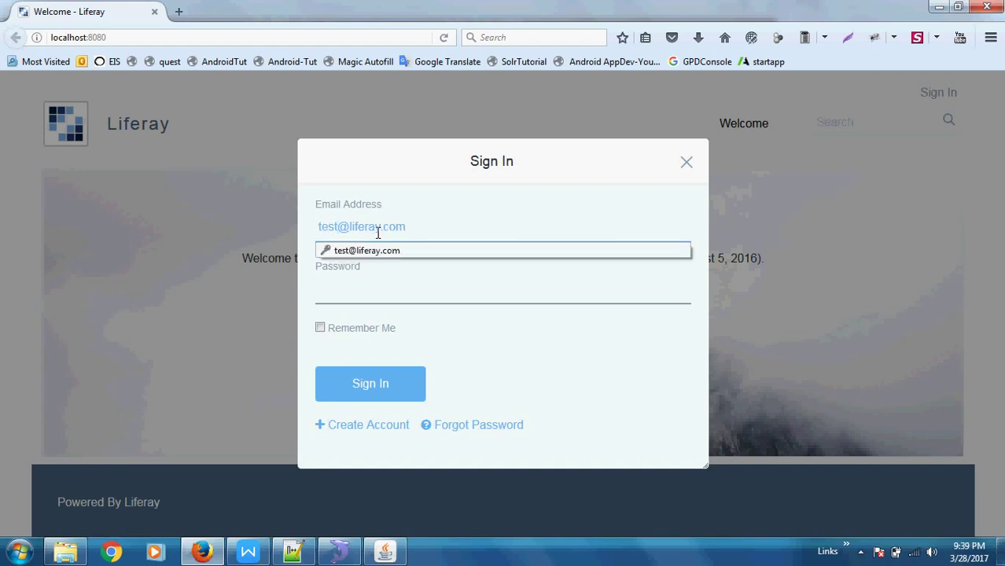
key(Tab)
text(test)
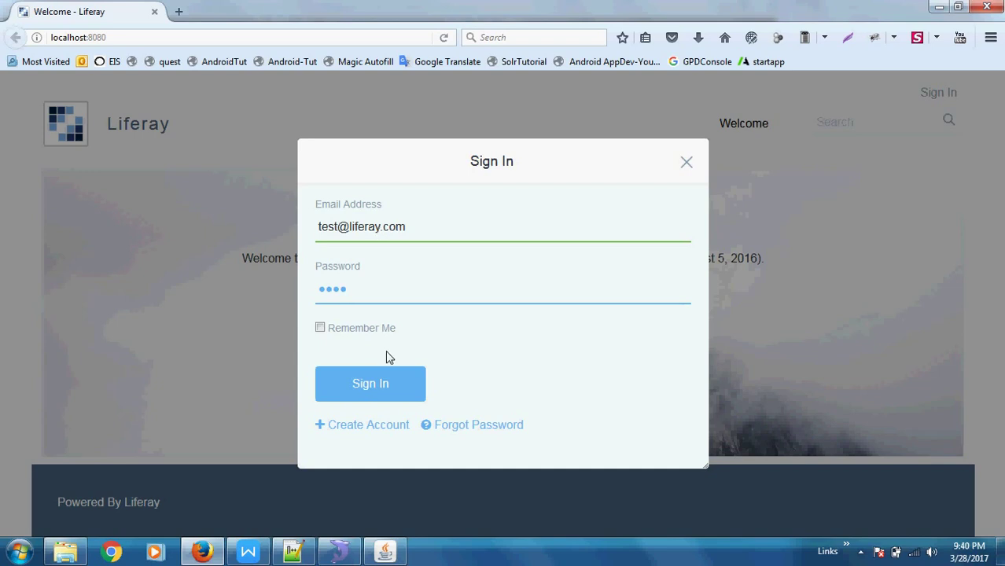
click(365, 393)
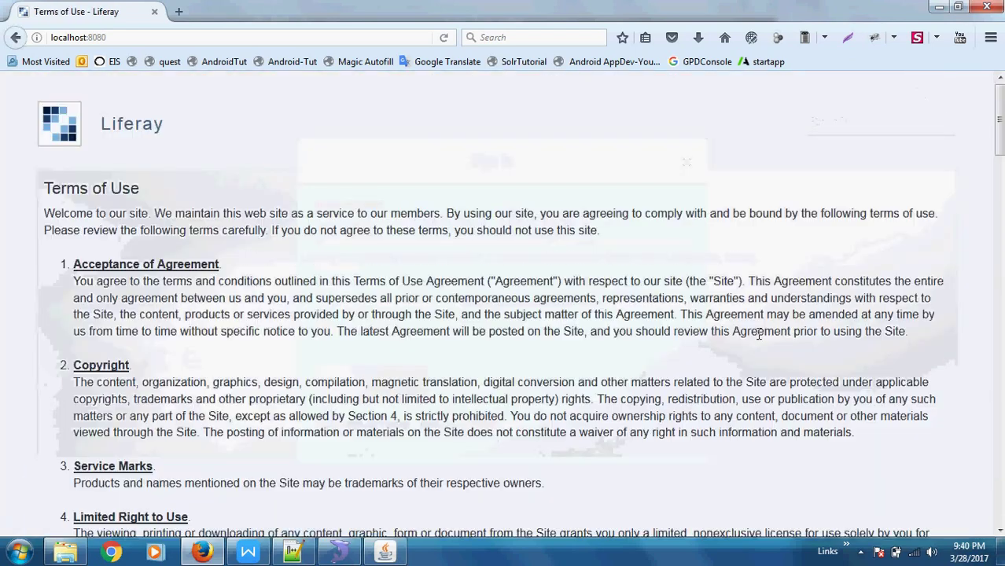
Scroll through the Terms of Use and accept them with I Agree.
scroll(764, 334, down, 10)
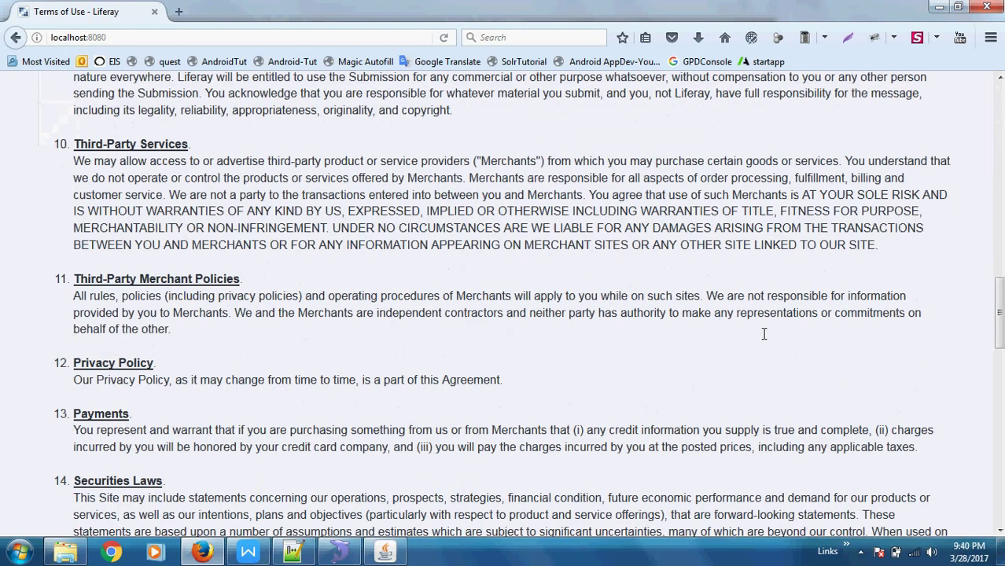
scroll(616, 428, down, 10)
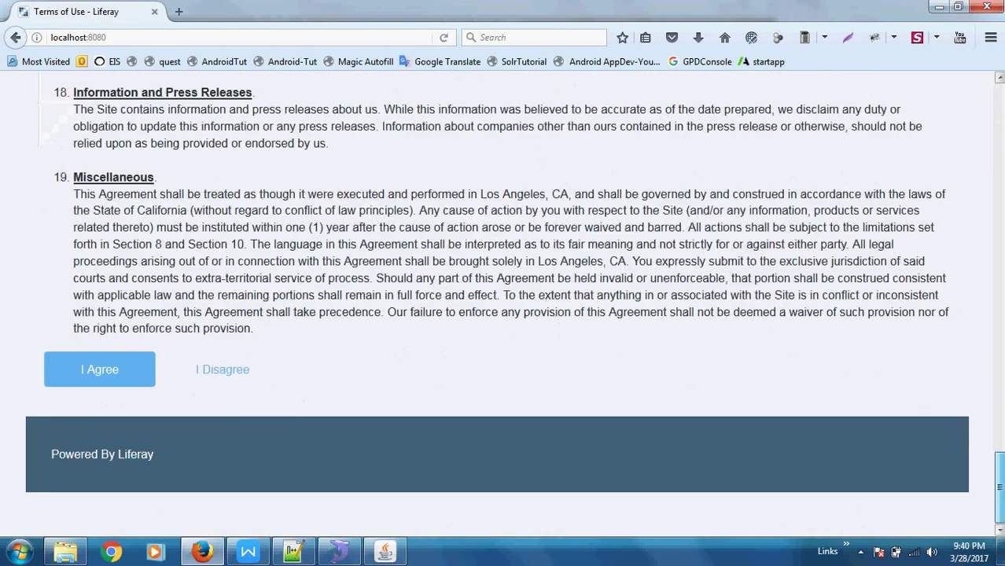
click(87, 369)
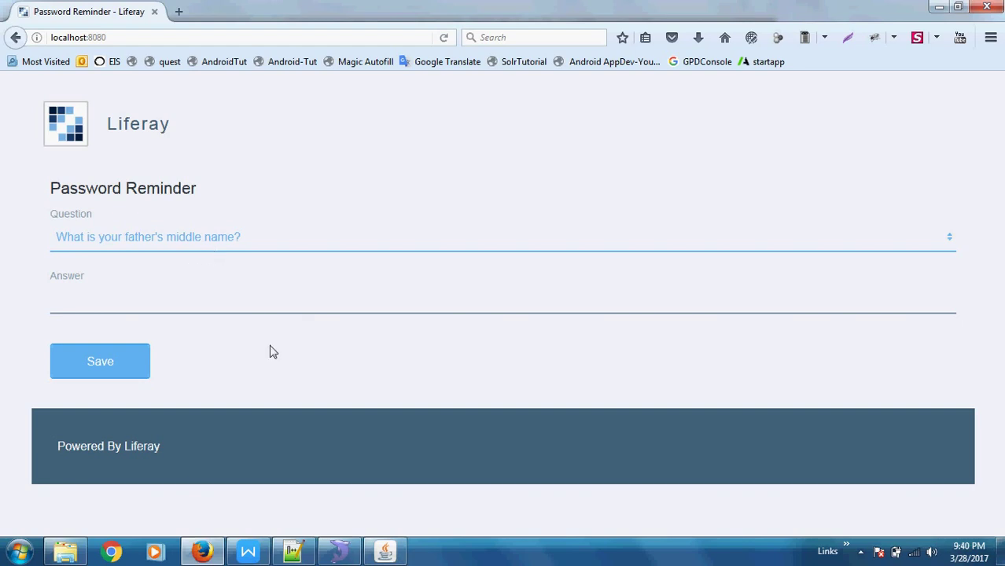
In SQLyog, list the lportal7ce tables (account_, address, …), then minimize SQLyog.
click(343, 556)
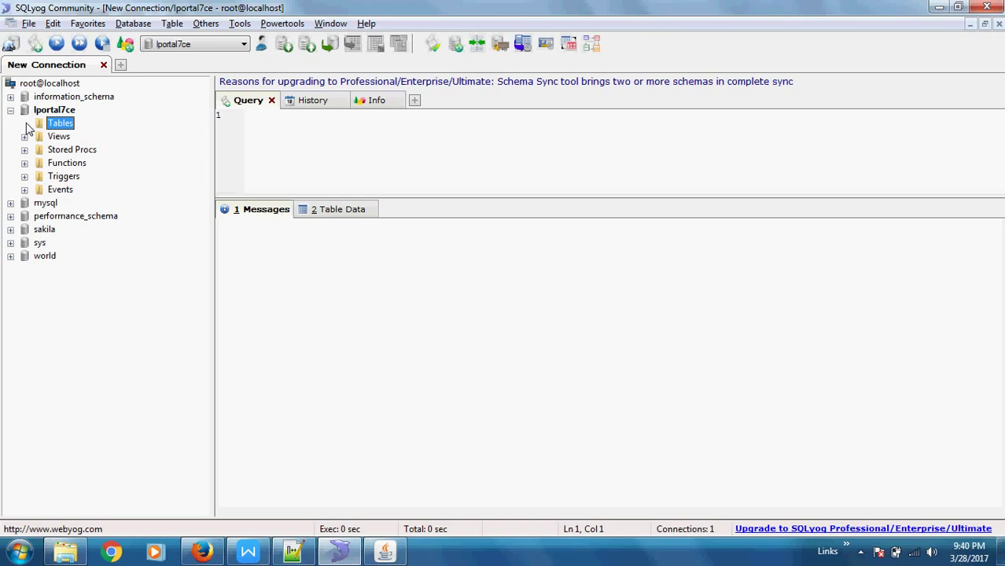
click(52, 113)
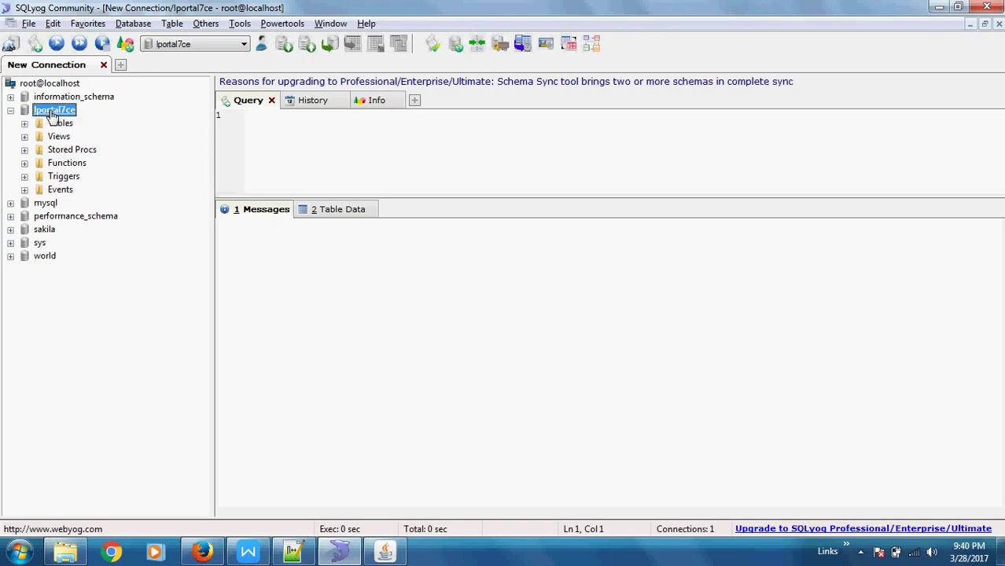
click(25, 124)
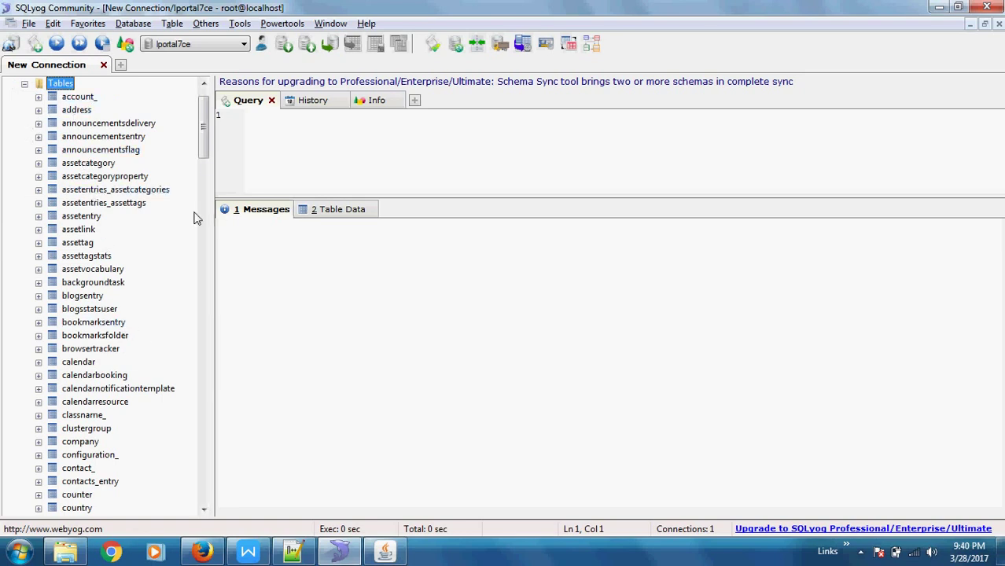
mouse_move(202, 140)
mouse_down()
mouse_move(219, 312)
mouse_move(207, 494)
mouse_move(207, 142)
mouse_up()
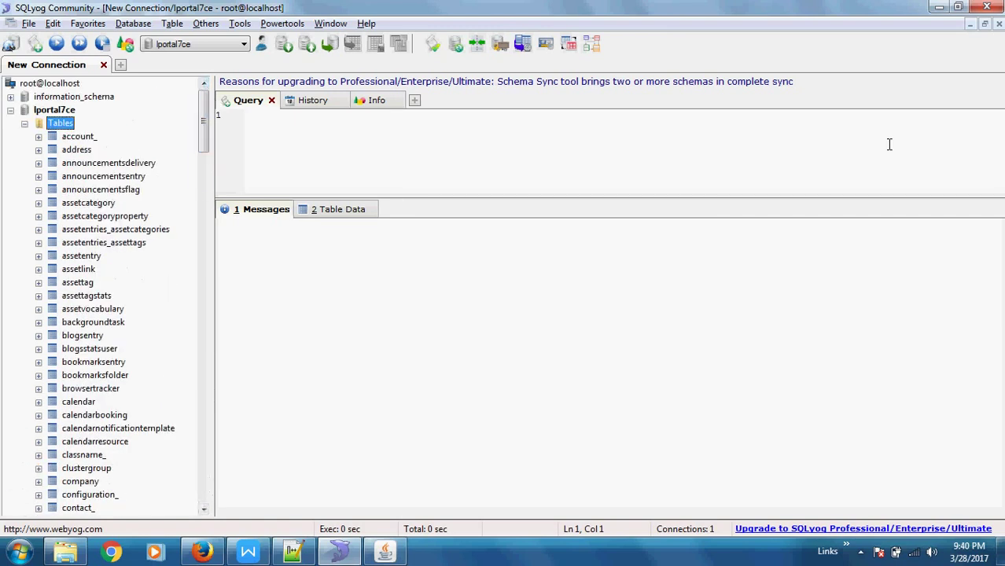
click(938, 8)
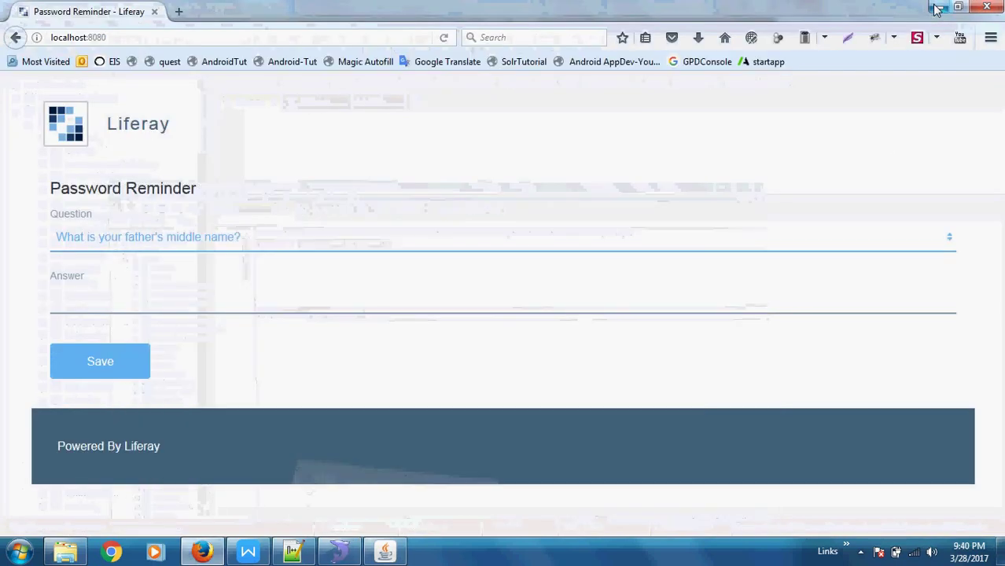
Enter an answer for the password reminder question and save it.
click(114, 305)
text(test)
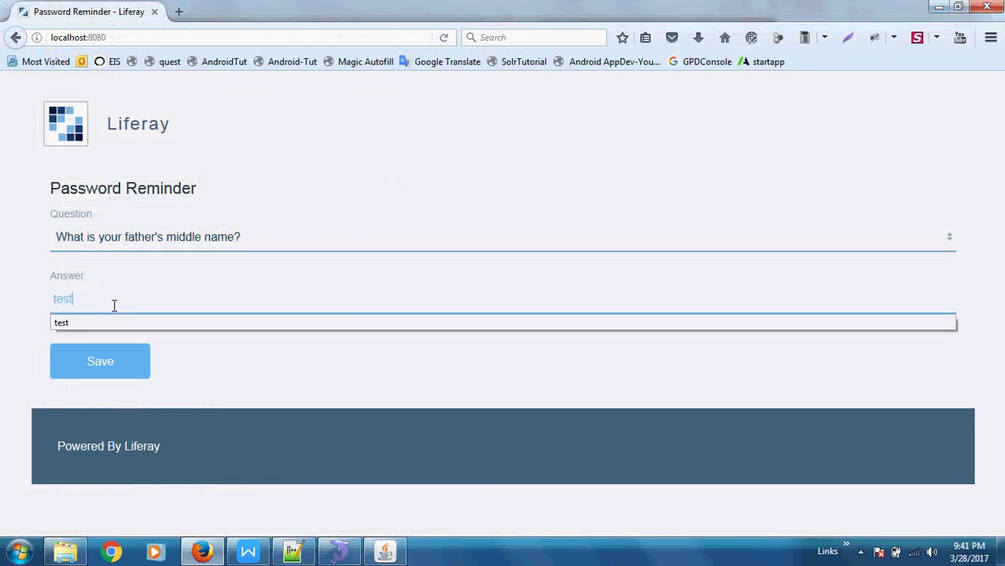
click(92, 372)
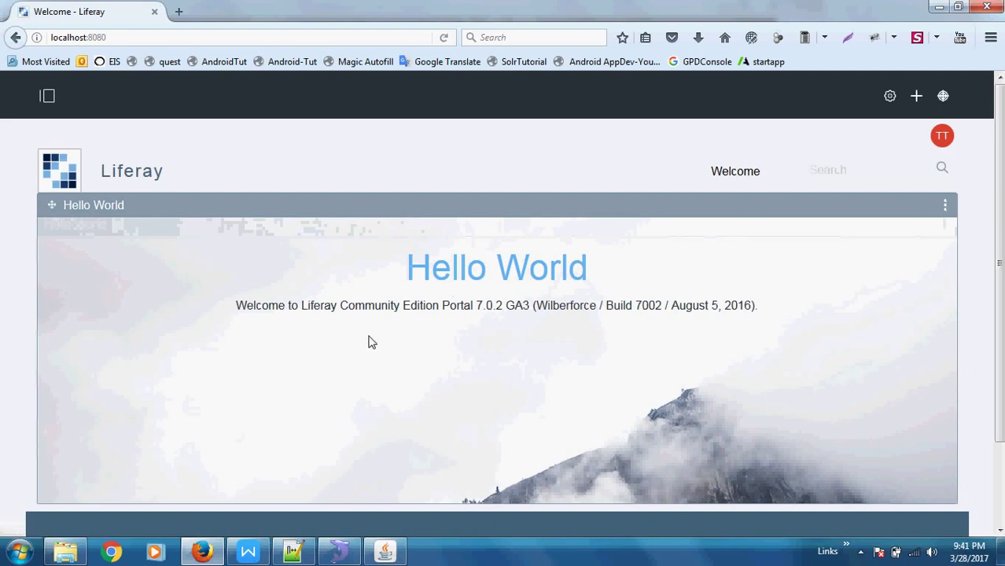
Look over the signed-in portal home page, then bring up the Tomcat bin folder window.
scroll(372, 343, down, 2)
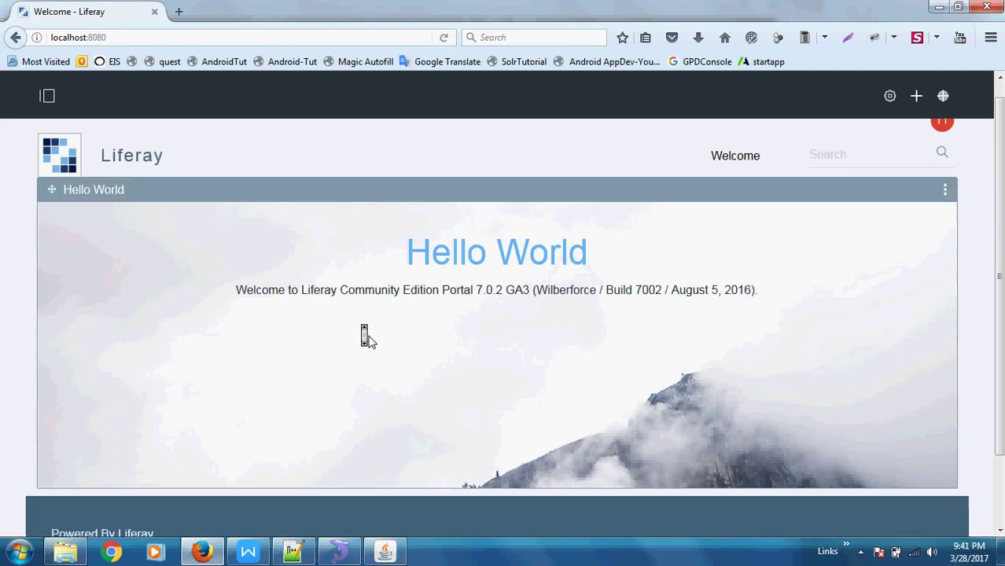
scroll(372, 342, up, 2)
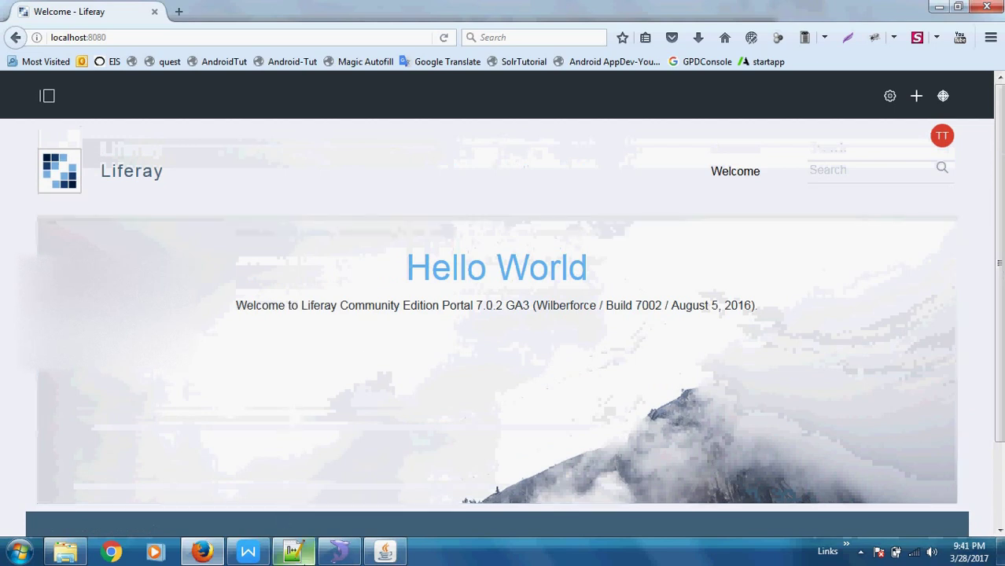
click(66, 553)
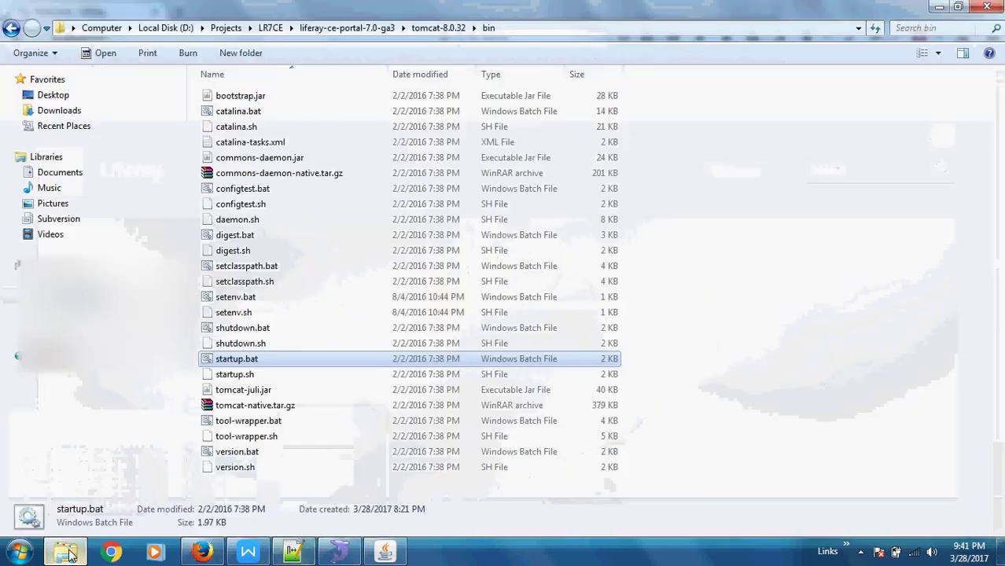
In liferay-ce-portal-7.0-ga3, create a new text document named portal-ext.properties.
click(336, 30)
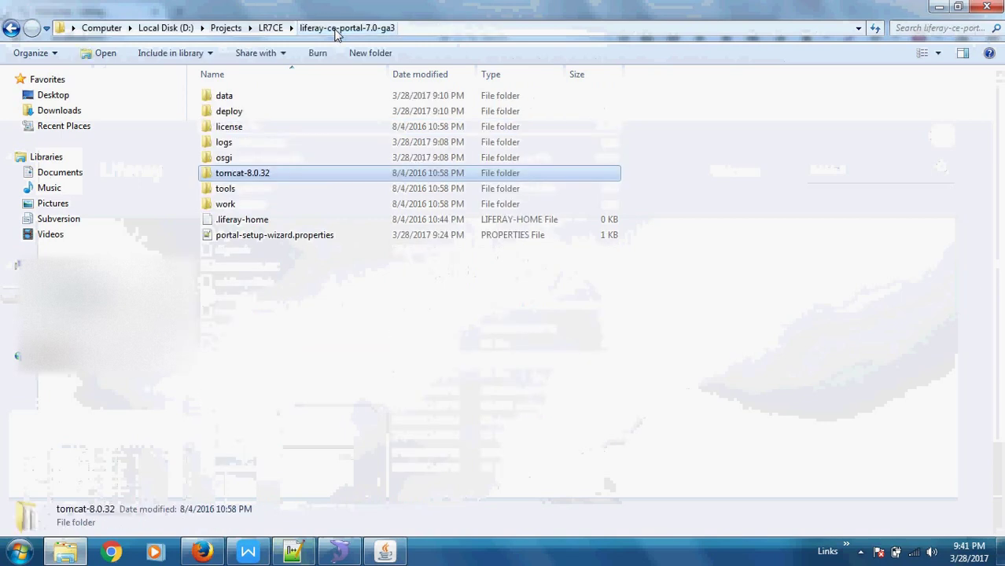
click(262, 315)
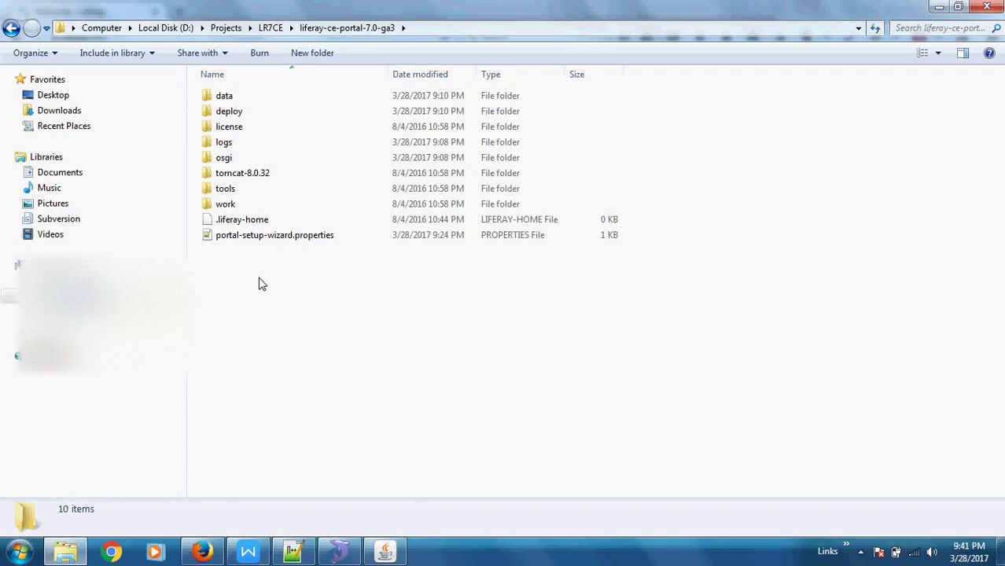
right_click(261, 281)
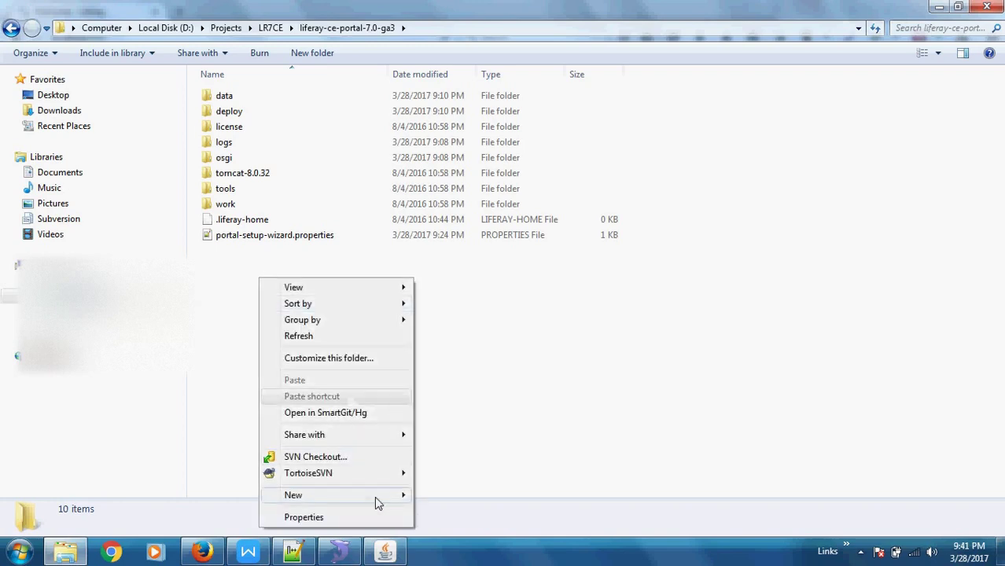
mouse_move(375, 497)
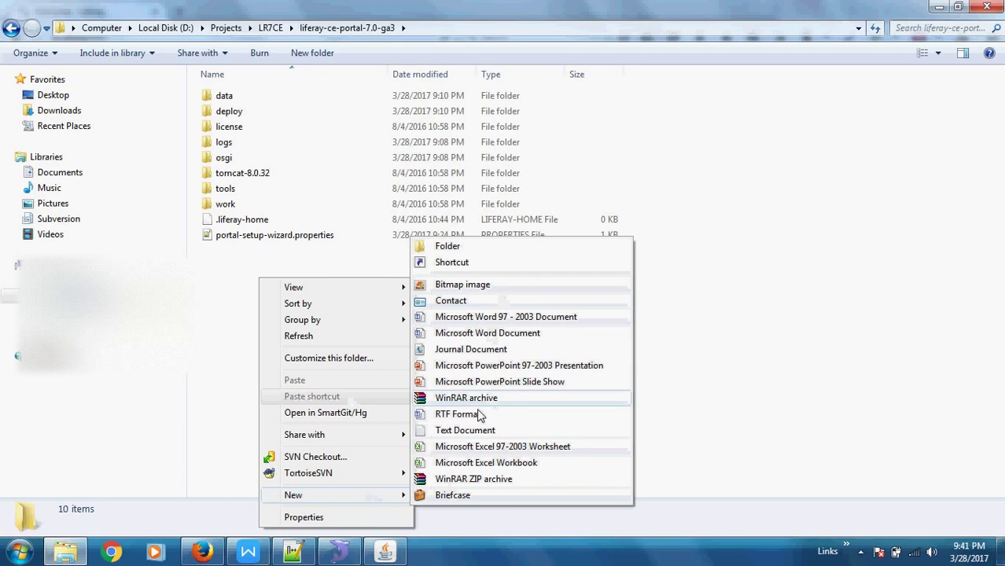
click(472, 432)
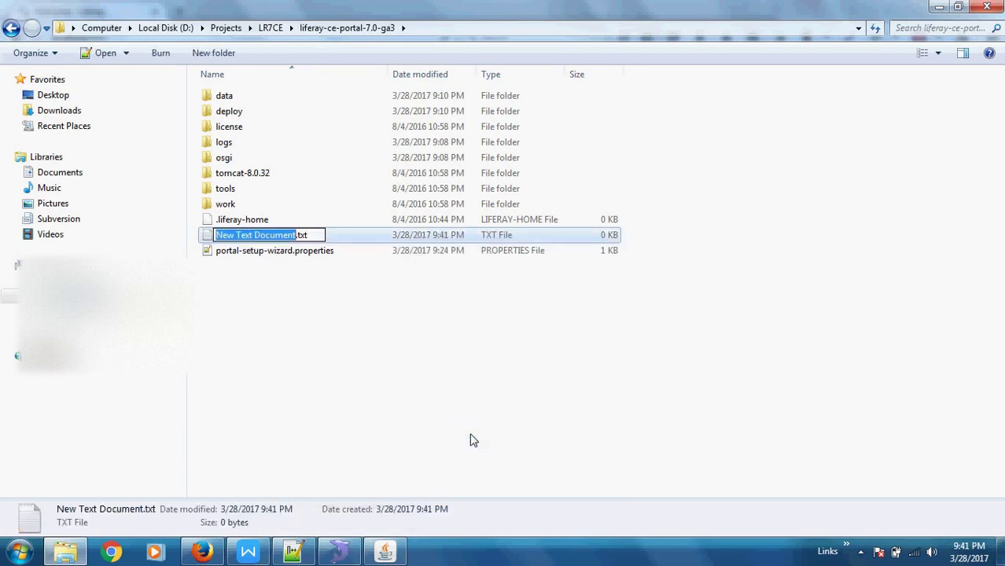
text(portal-e)
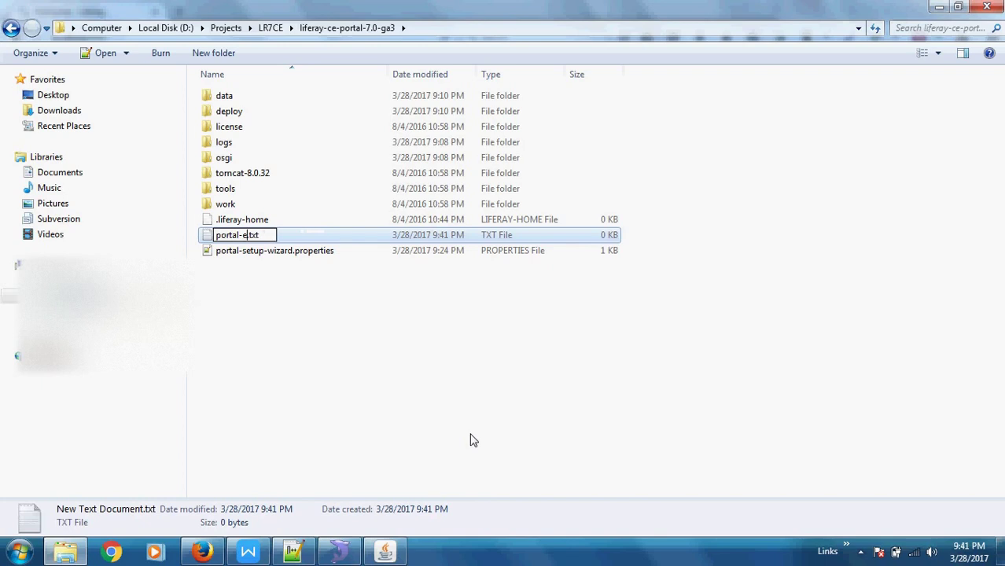
text(xt)
key(BackSpace)
key(BackSpace)
key(BackSpace)
text(properties)
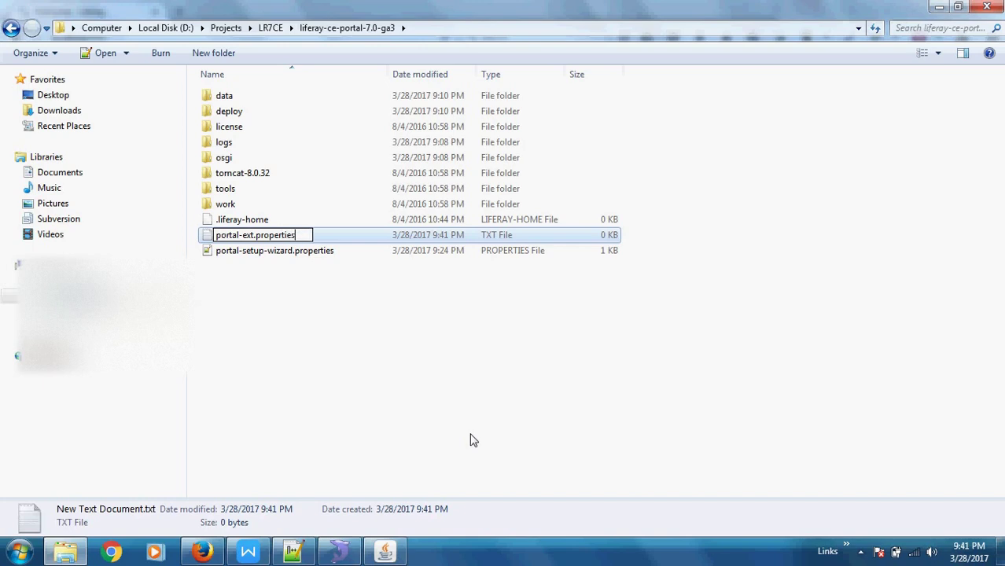
key(Return)
key(Return)
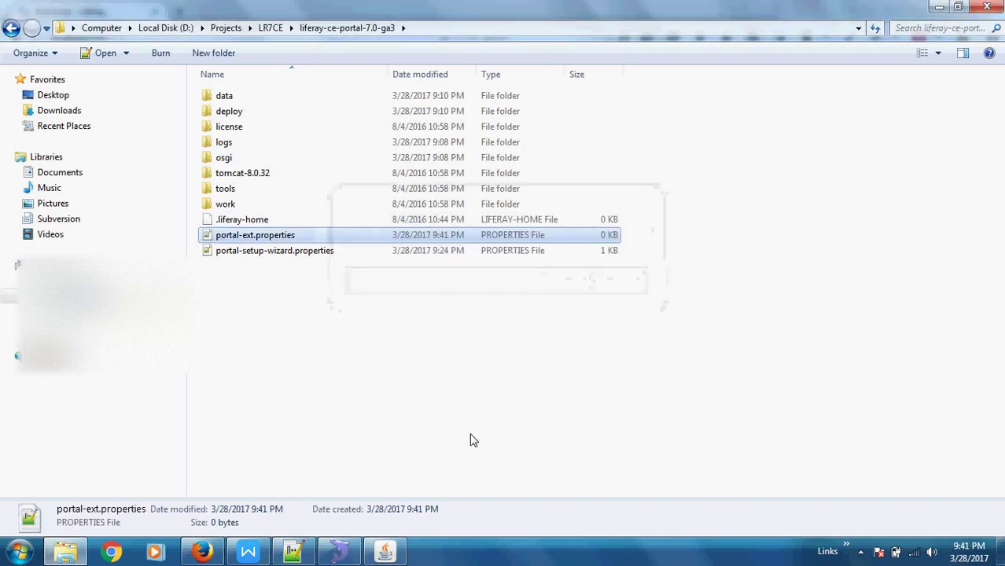
Move the four jdbc database lines from portal-setup-wizard.properties into portal-ext.properties and save it.
right_click(256, 244)
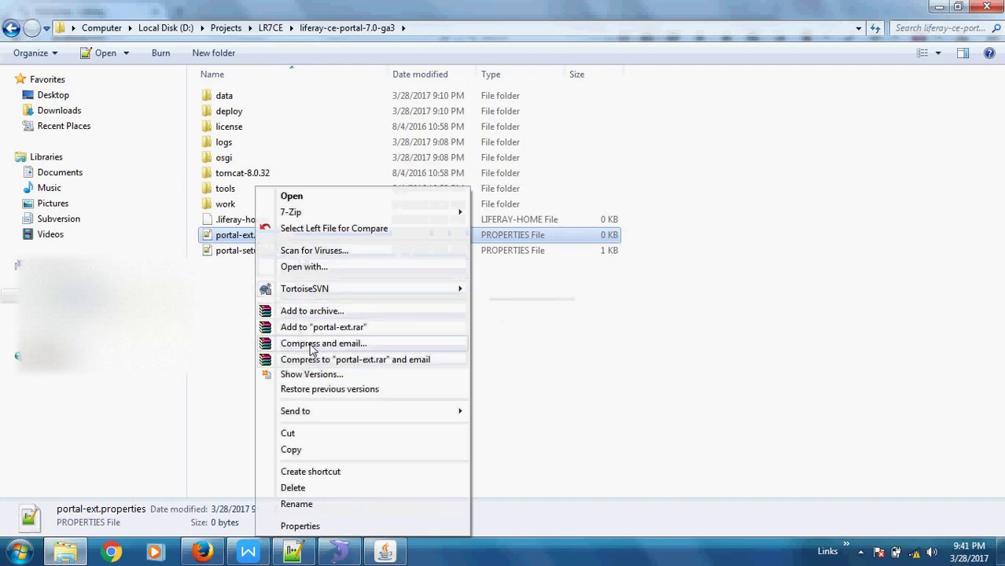
click(295, 197)
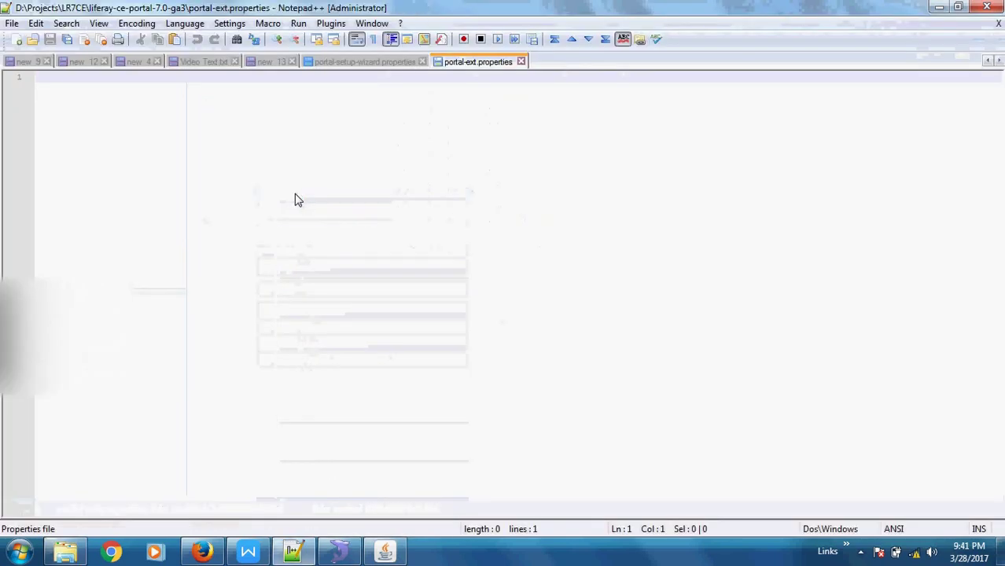
click(373, 63)
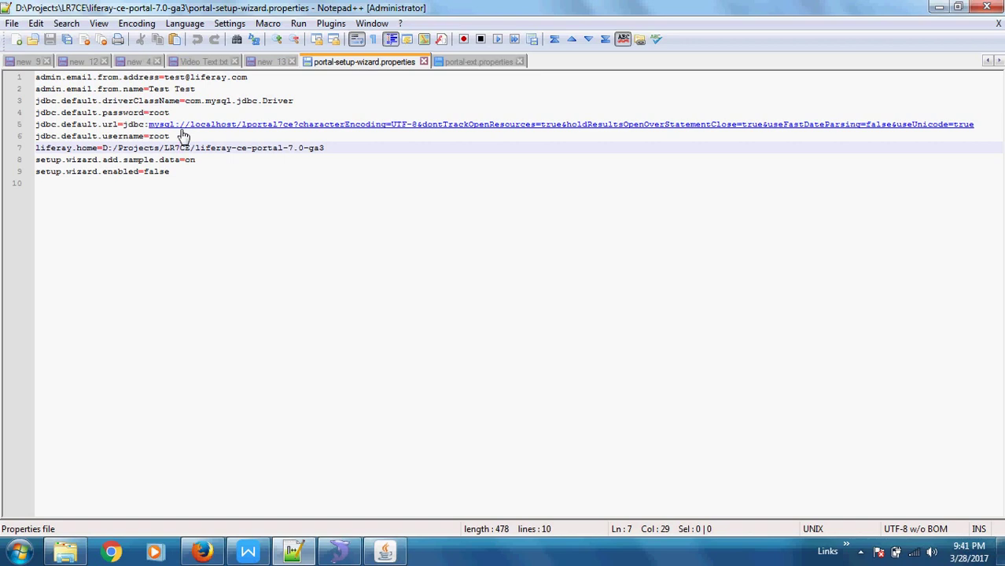
drag(180, 136, 35, 101)
key(ctrl+c)
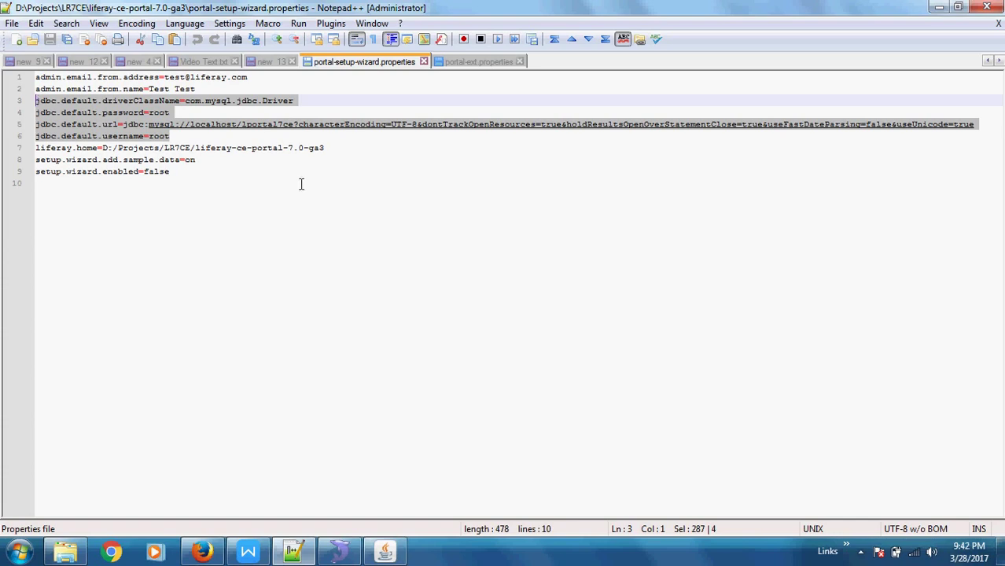
click(477, 59)
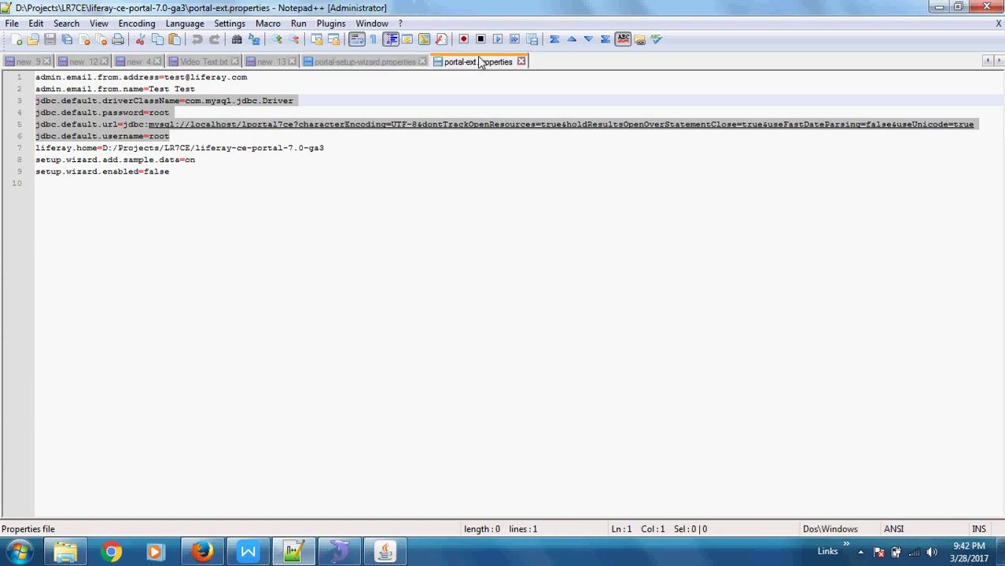
key(ctrl+v)
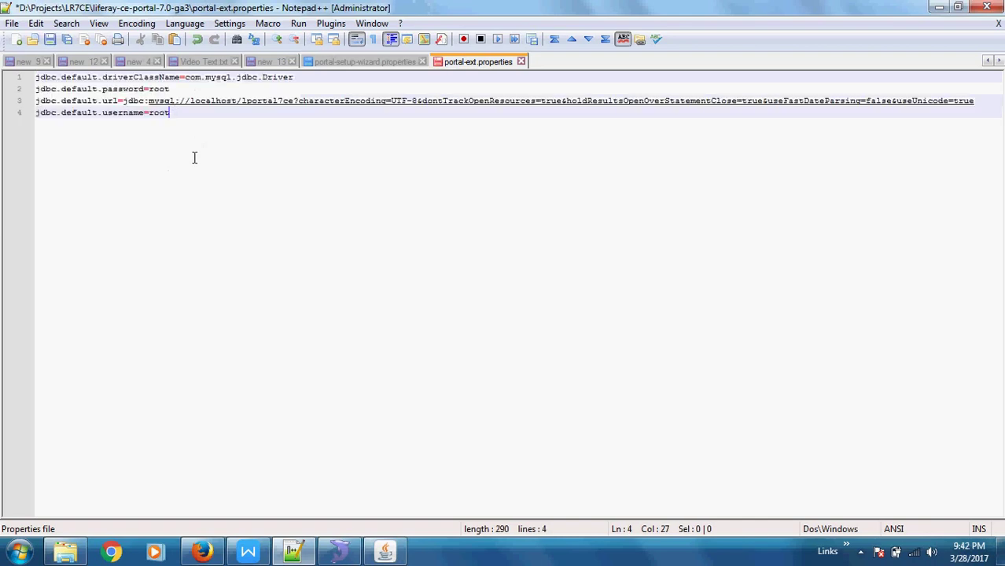
click(215, 77)
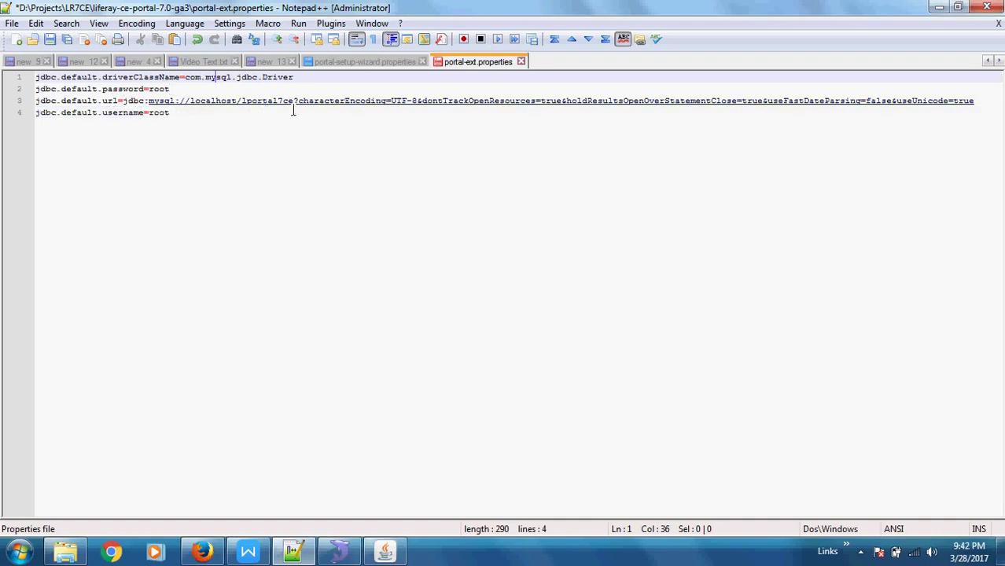
click(189, 113)
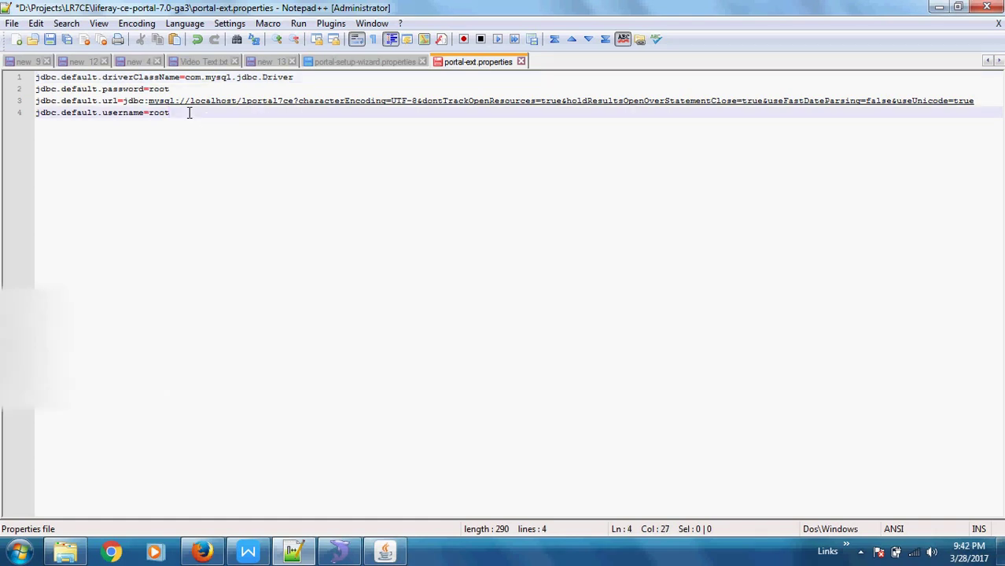
key(ctrl+s)
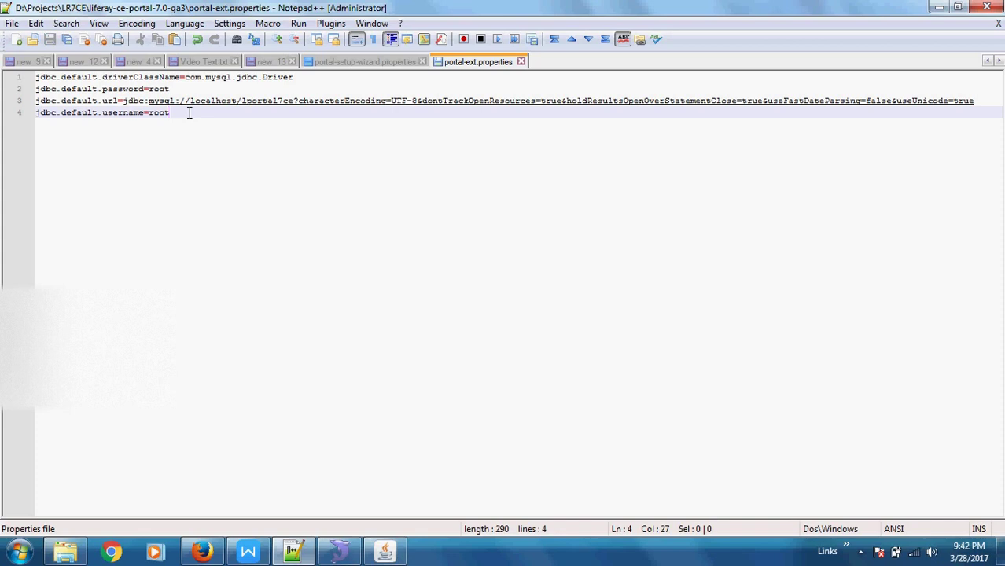
Delete the jdbc lines from portal-setup-wizard.properties and save it.
click(65, 552)
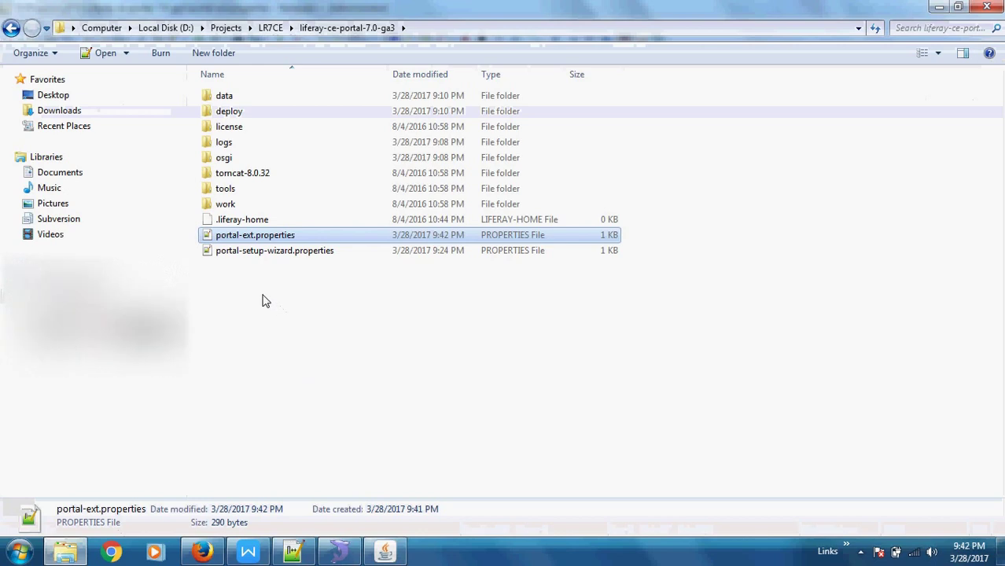
click(265, 301)
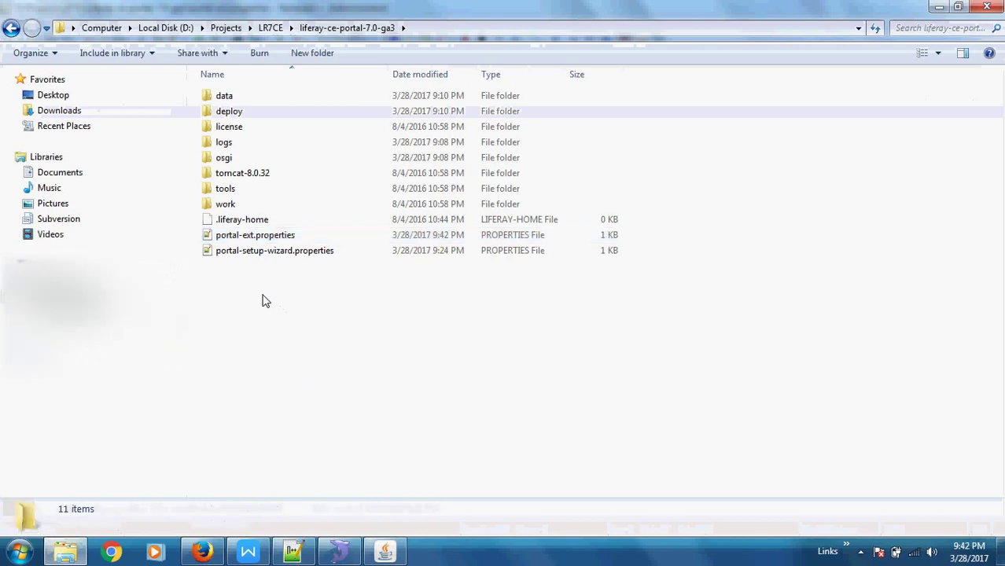
click(252, 176)
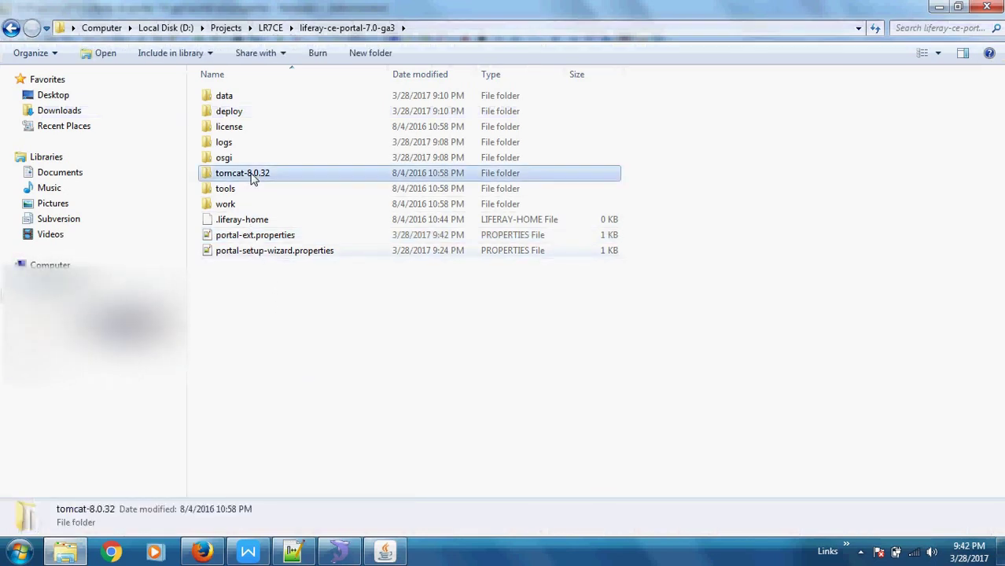
click(231, 294)
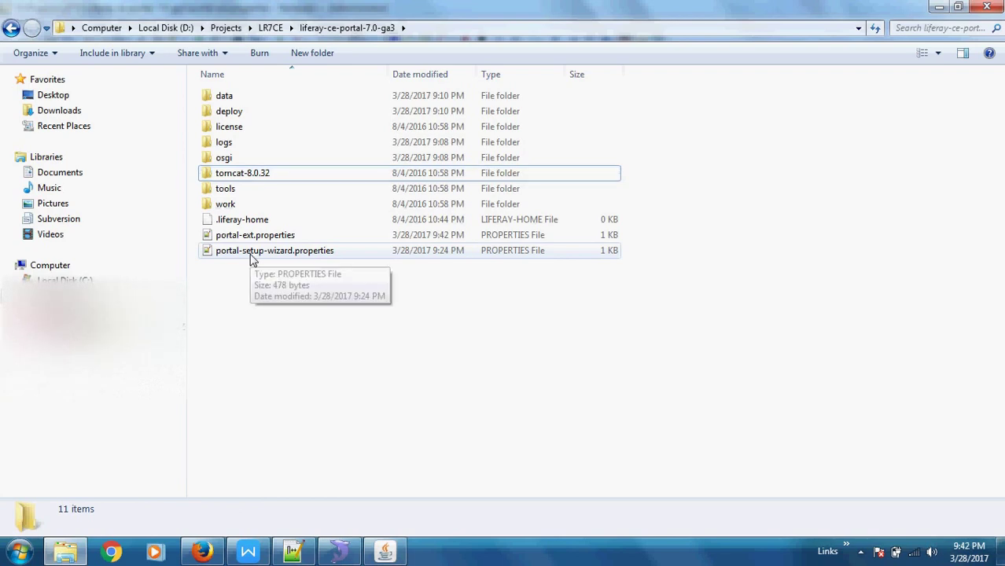
click(252, 260)
double_click(251, 260)
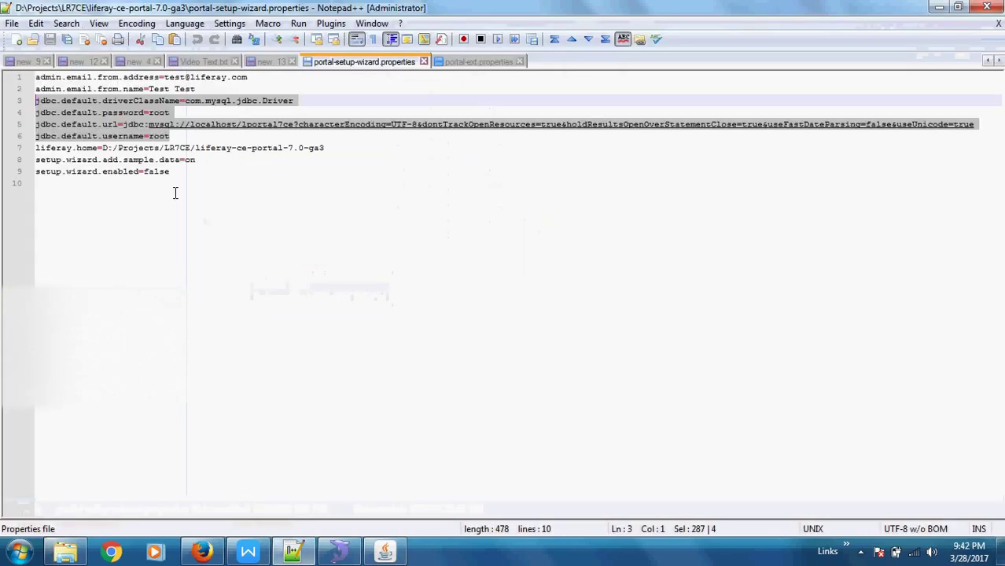
key(Delete)
key(Delete)
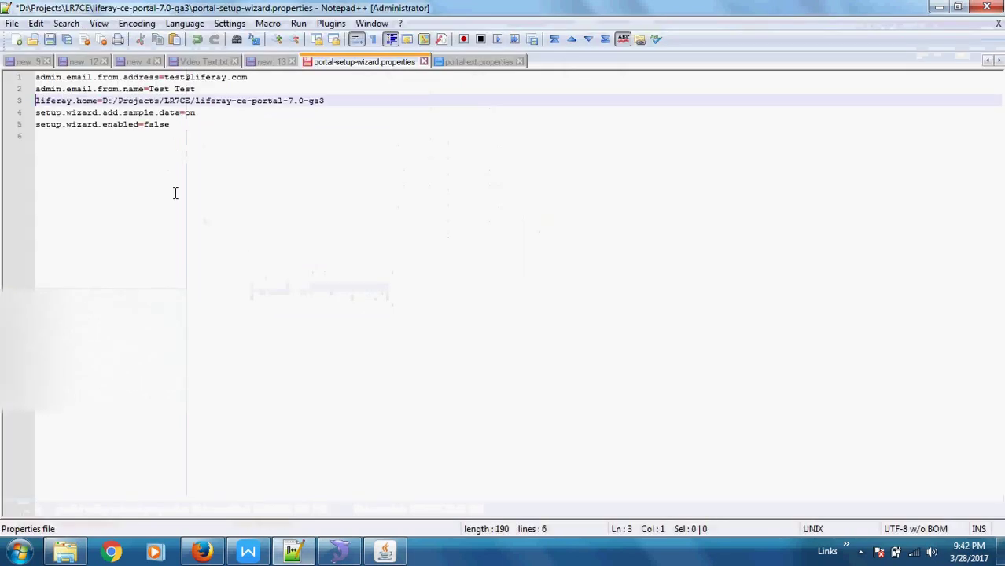
key(ctrl+s)
key(alt+Tab)
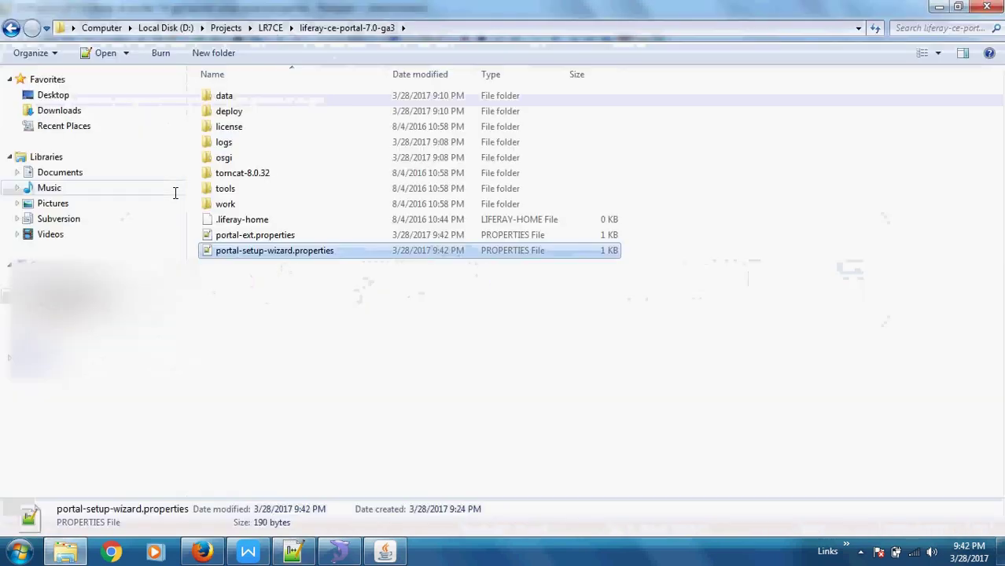
Stop the running Tomcat server with Ctrl+C in its console.
click(385, 551)
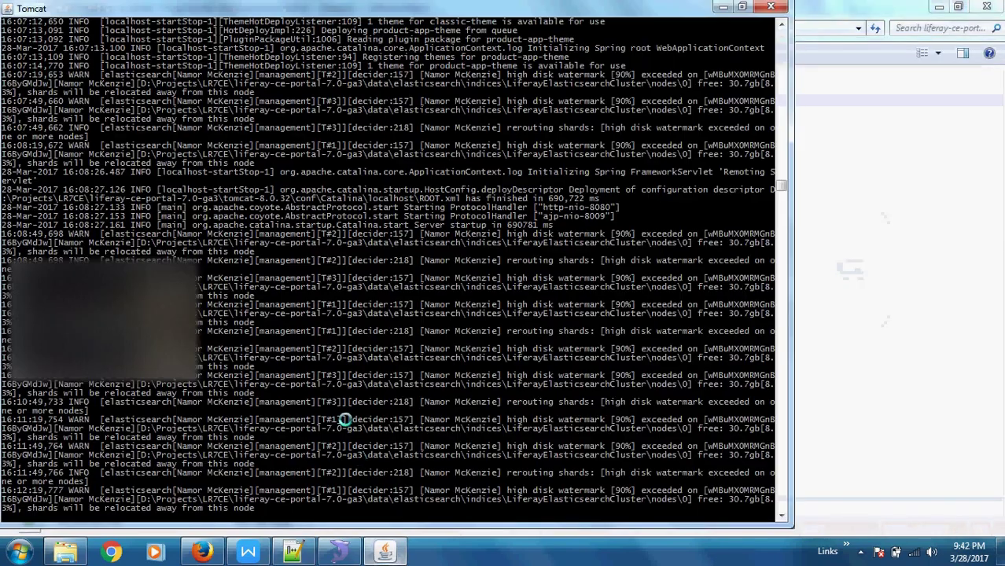
key(ctrl+c)
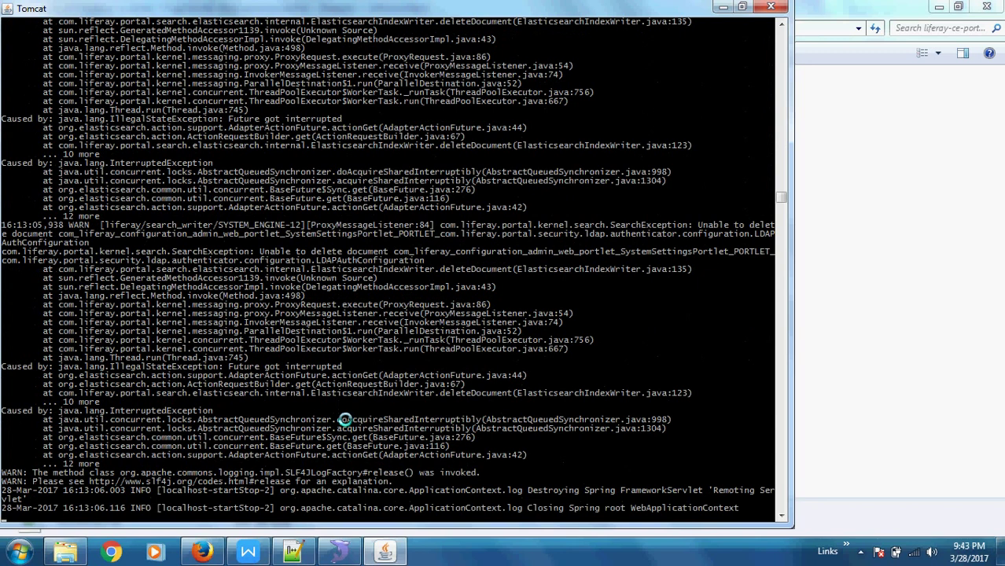
Select the two properties files in the Liferay folder and glance at SQLyog.
click(955, 245)
click(292, 255)
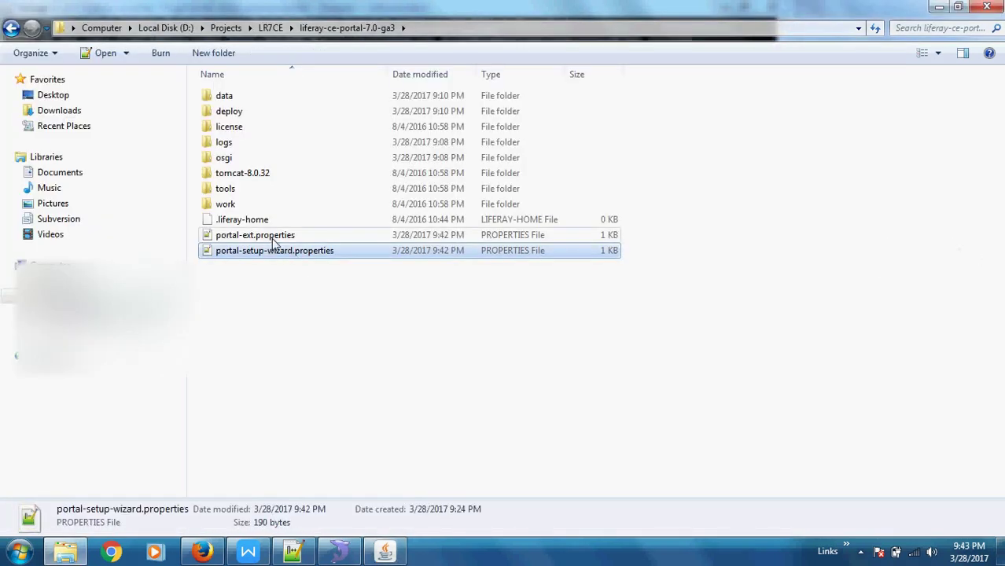
click(269, 237)
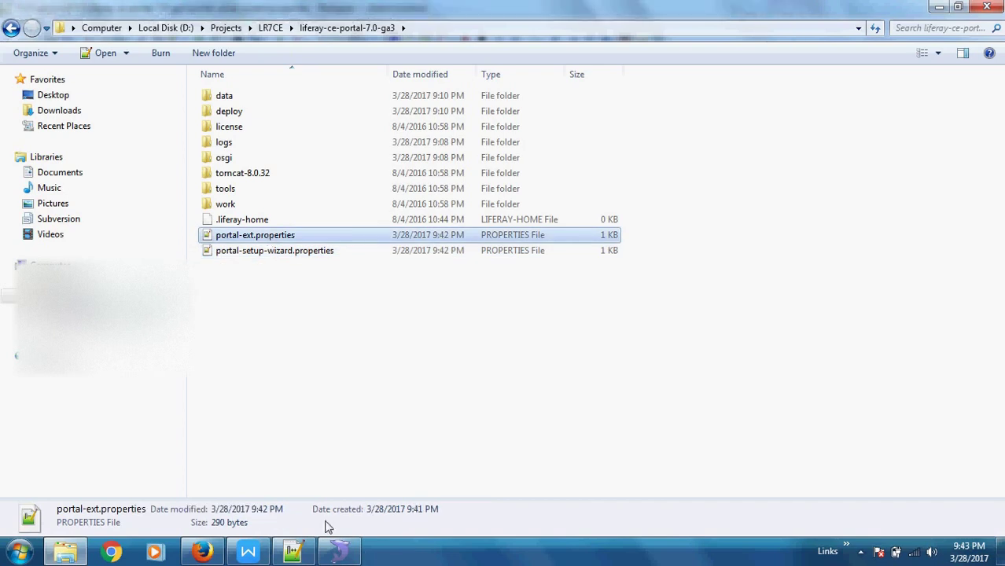
click(339, 553)
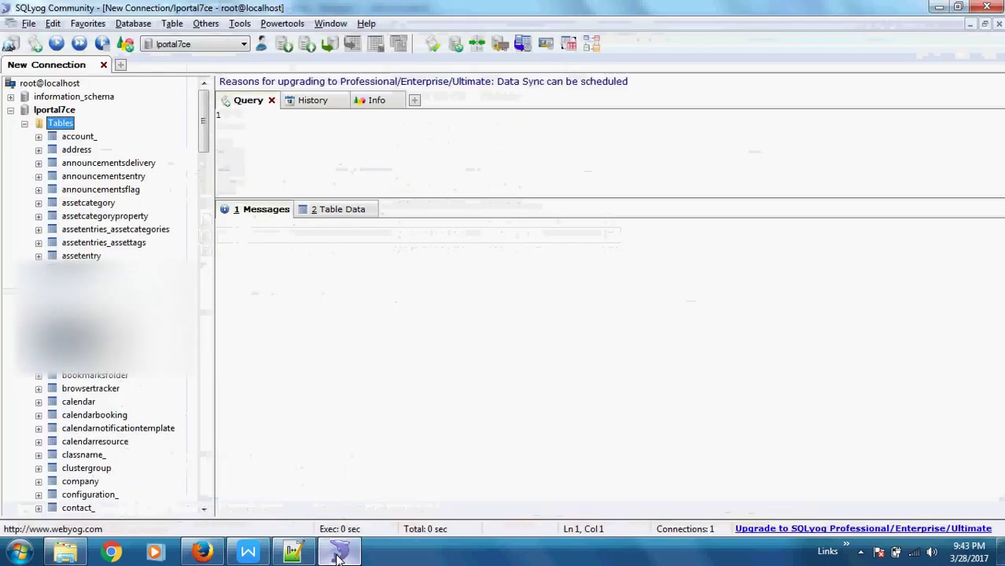
click(338, 553)
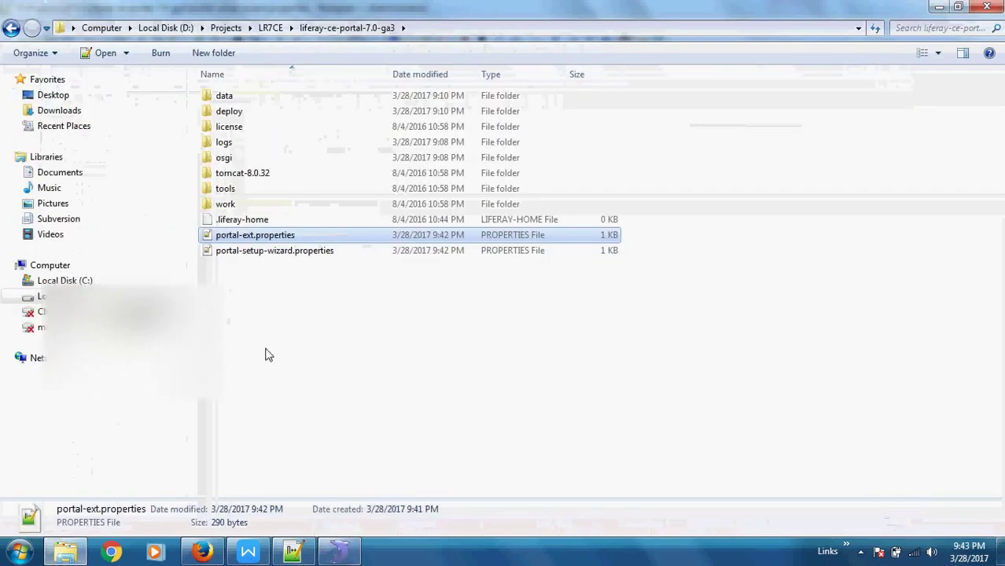
click(254, 296)
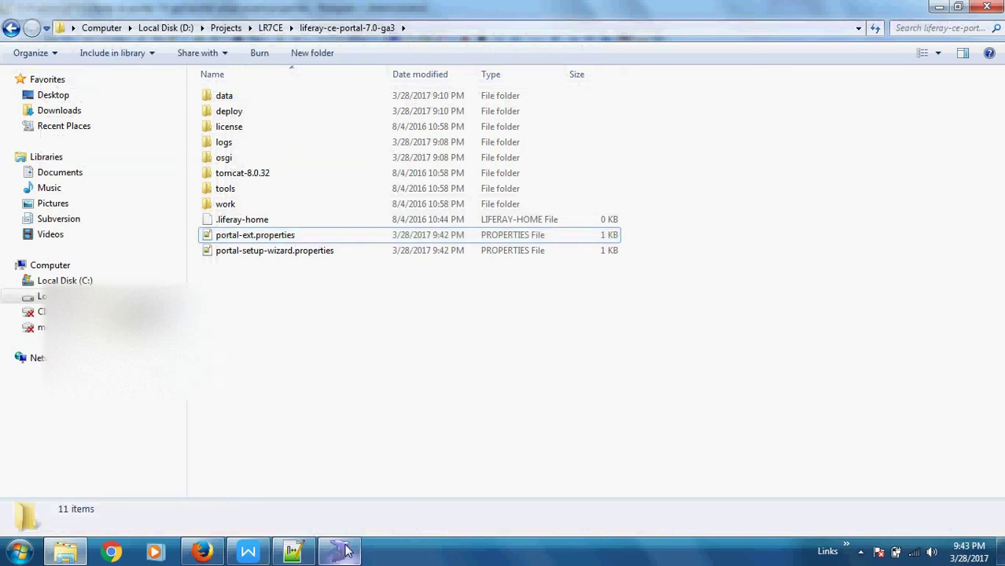
mouse_move(343, 551)
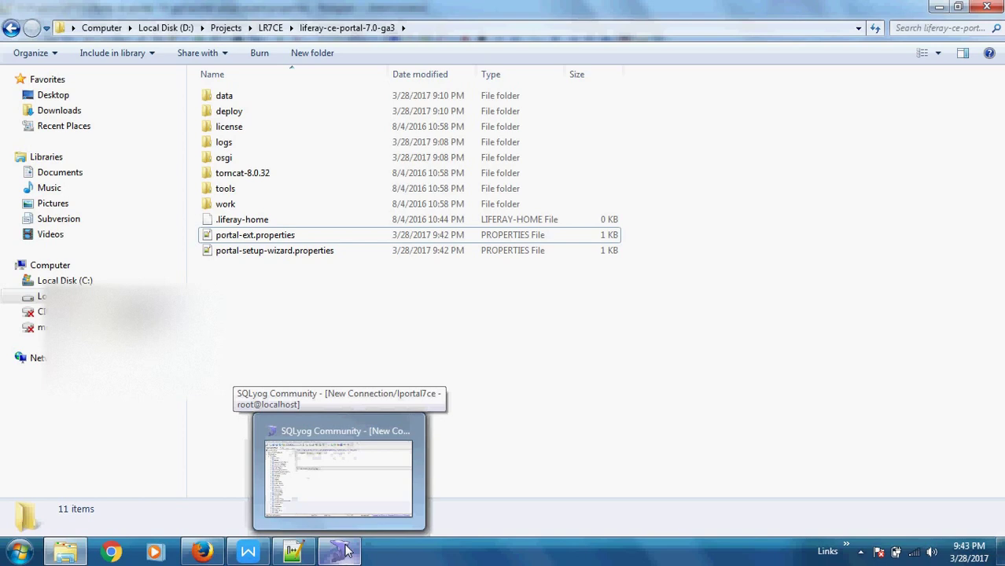
click(346, 550)
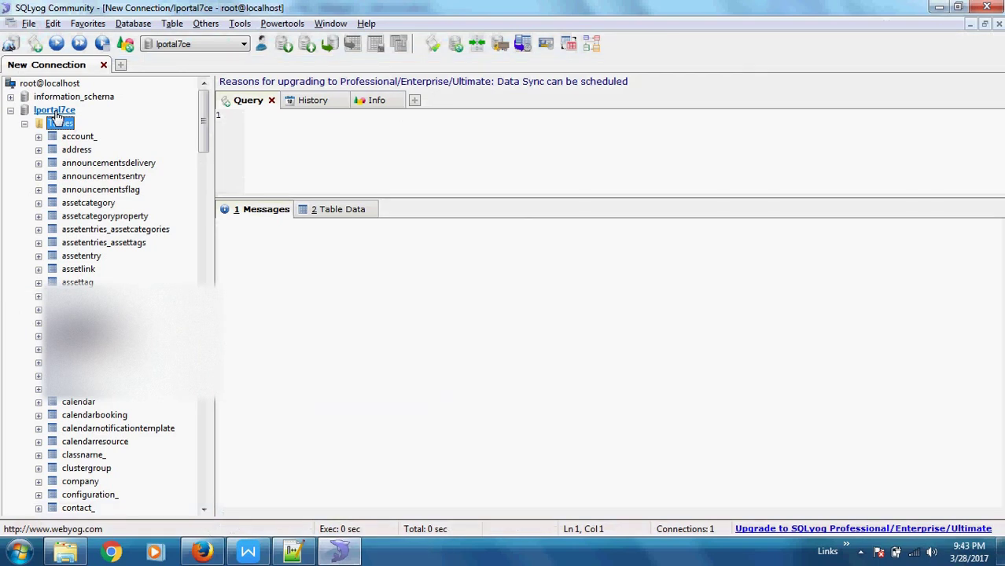
key(alt+Tab)
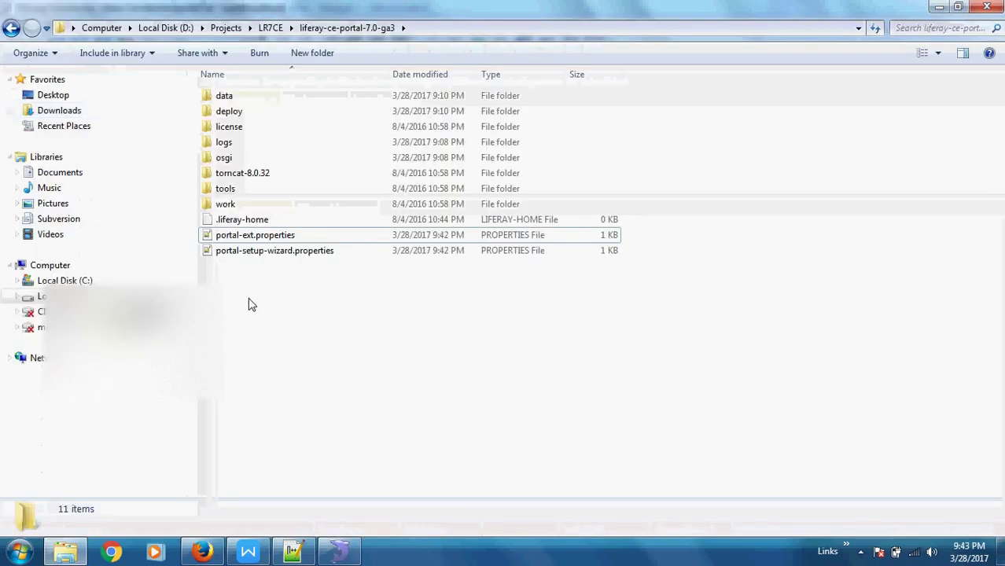
Open portal-ext.properties to verify its jdbc settings, then bring SQLyog forward.
double_click(244, 235)
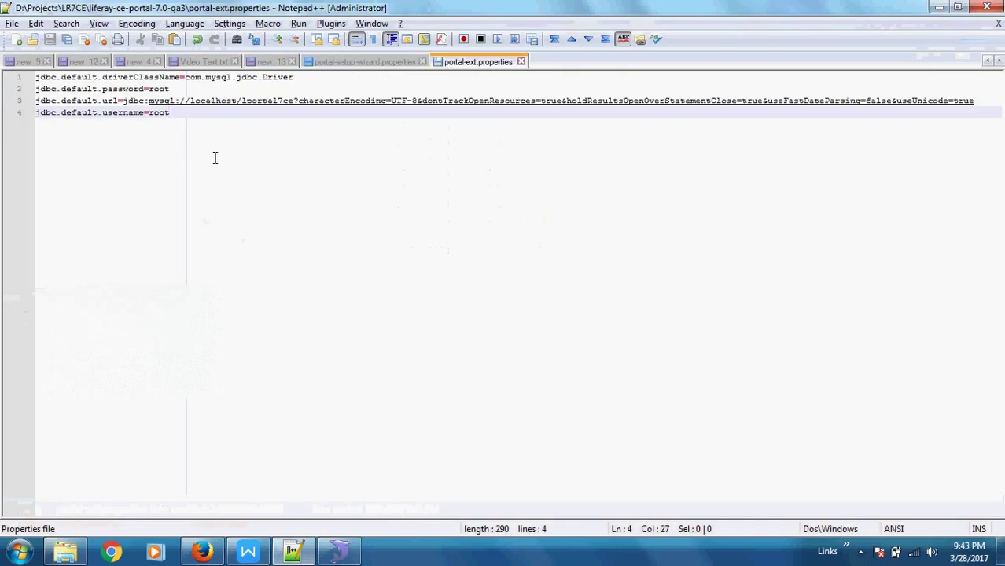
key(alt+Tab)
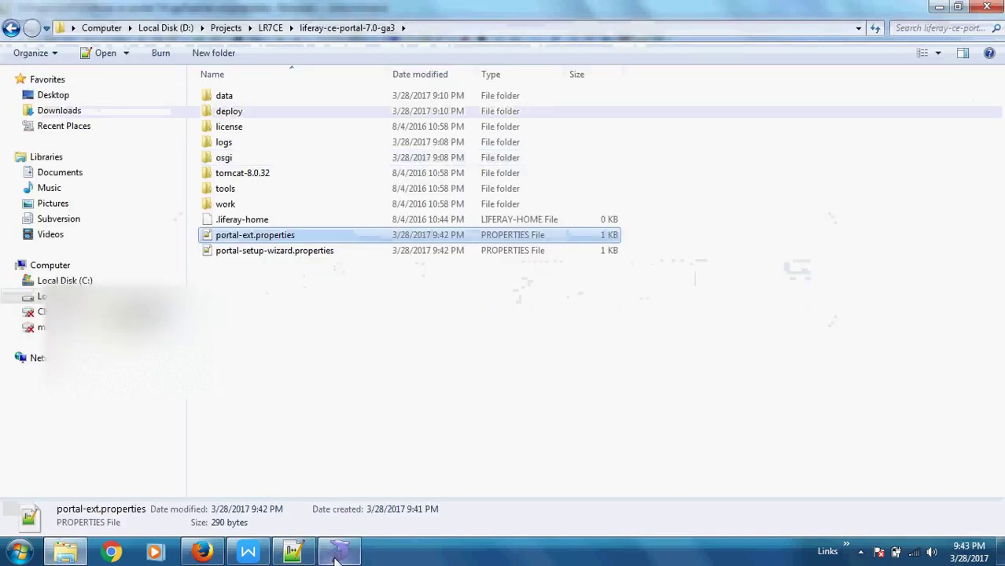
click(339, 552)
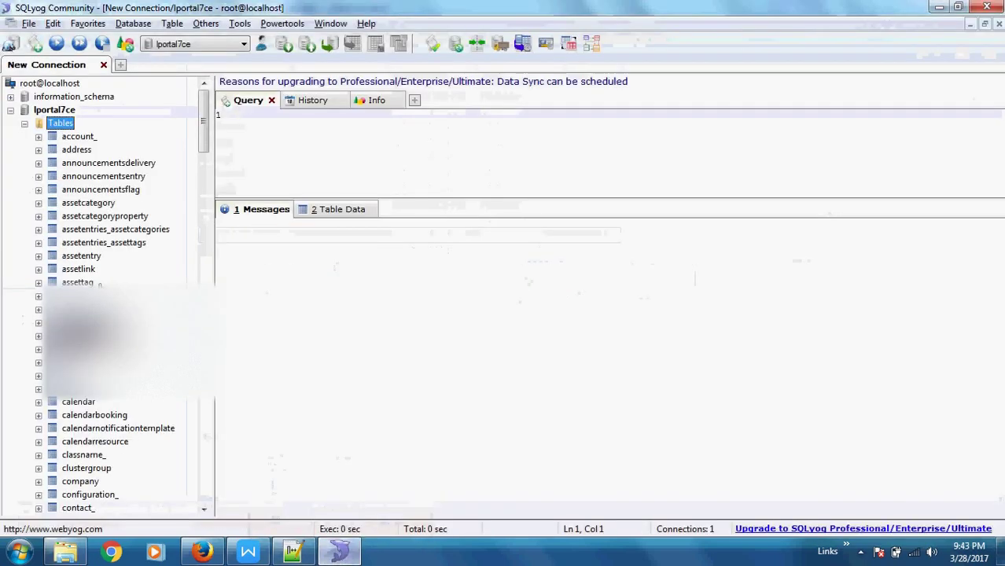
Drop lportal7ce from the Object Browser, confirm with Yes, and return to the Liferay folder.
click(49, 111)
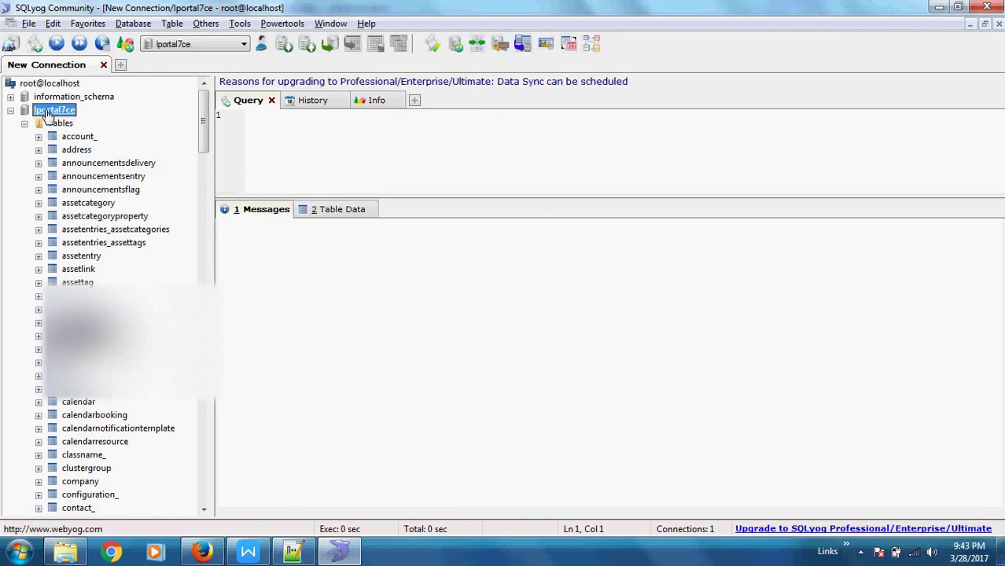
key(Delete)
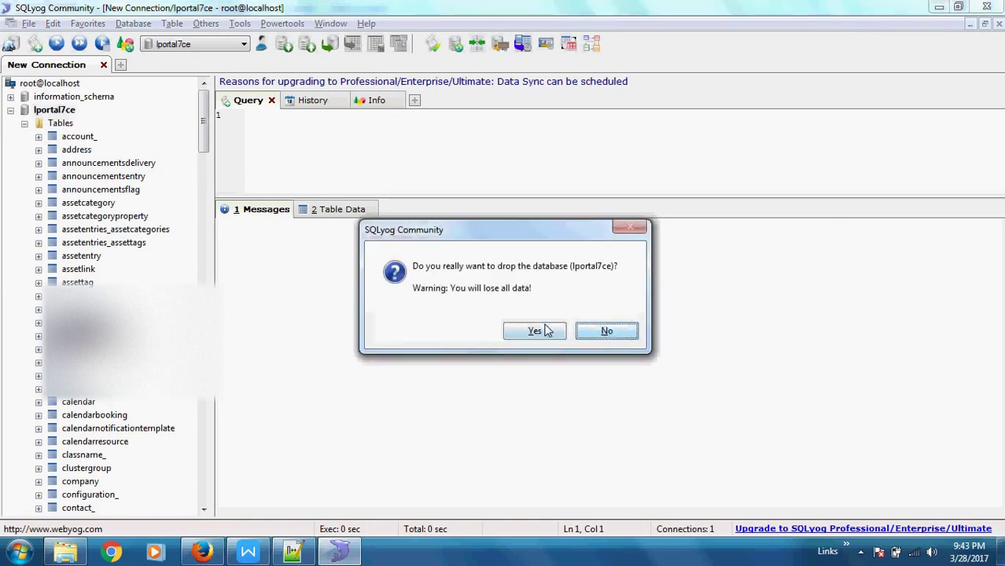
click(549, 330)
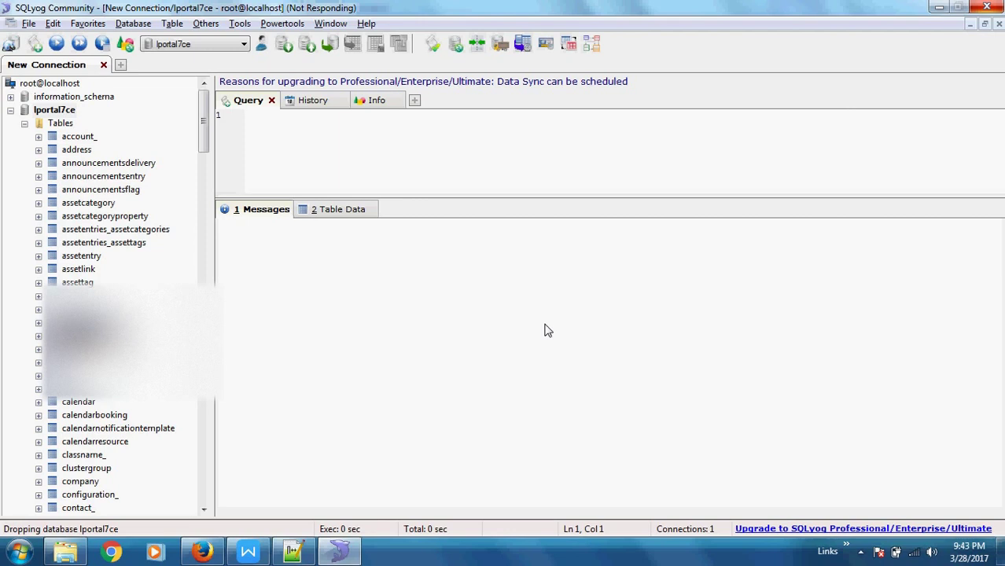
key(alt+Tab)
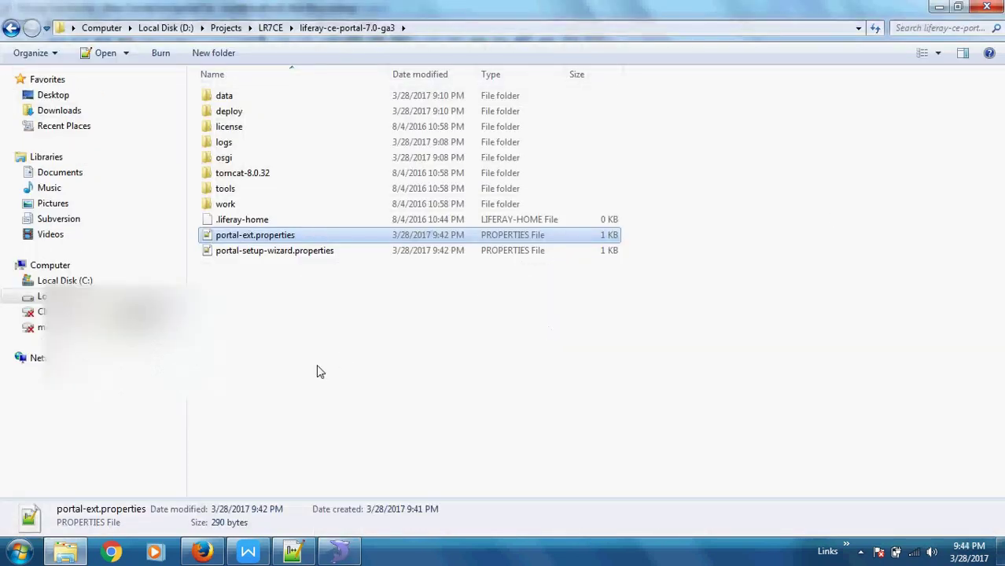
Reopen portal-ext.properties in Notepad++, then check SQLyog and the editor again.
double_click(253, 236)
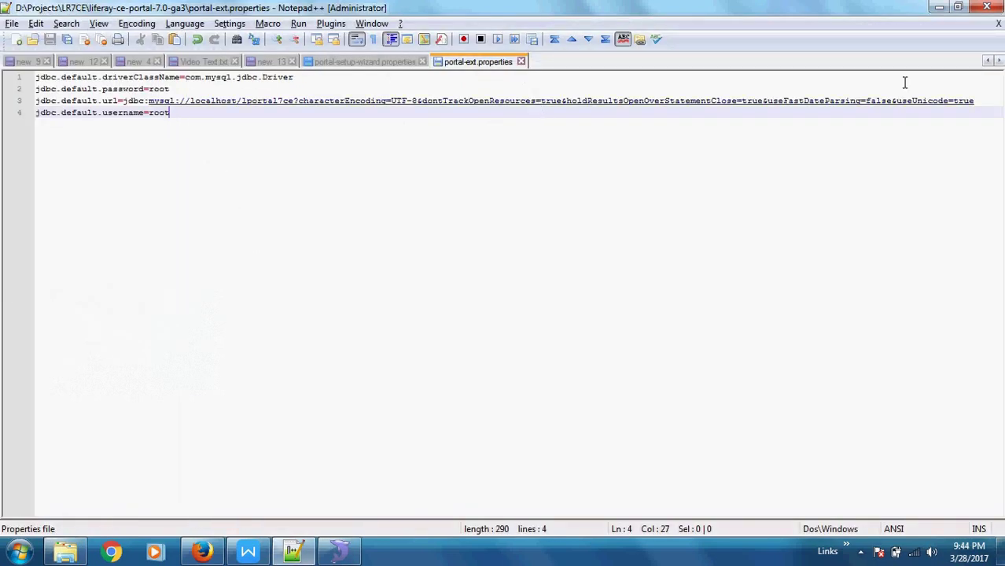
click(937, 8)
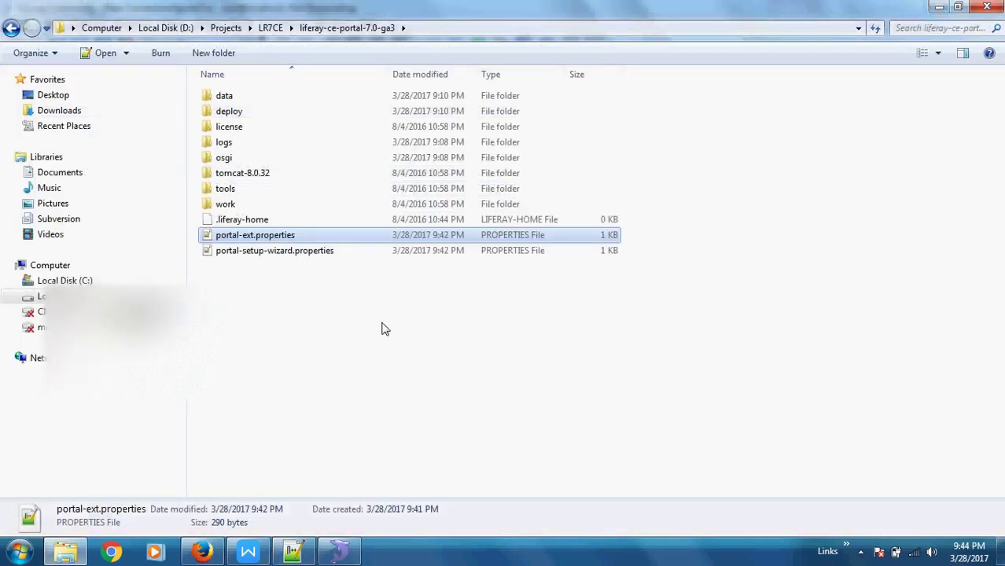
click(274, 362)
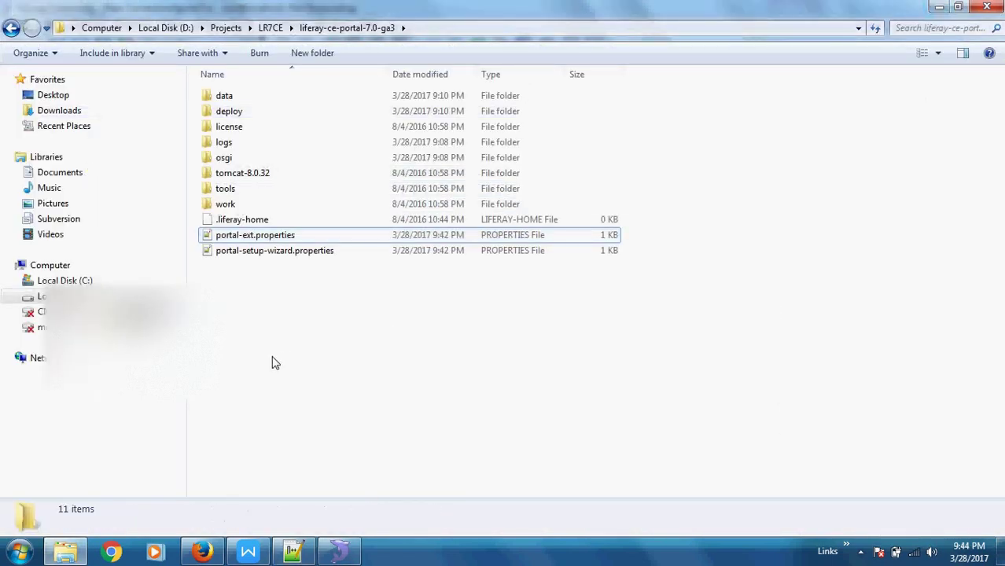
key(alt+Tab)
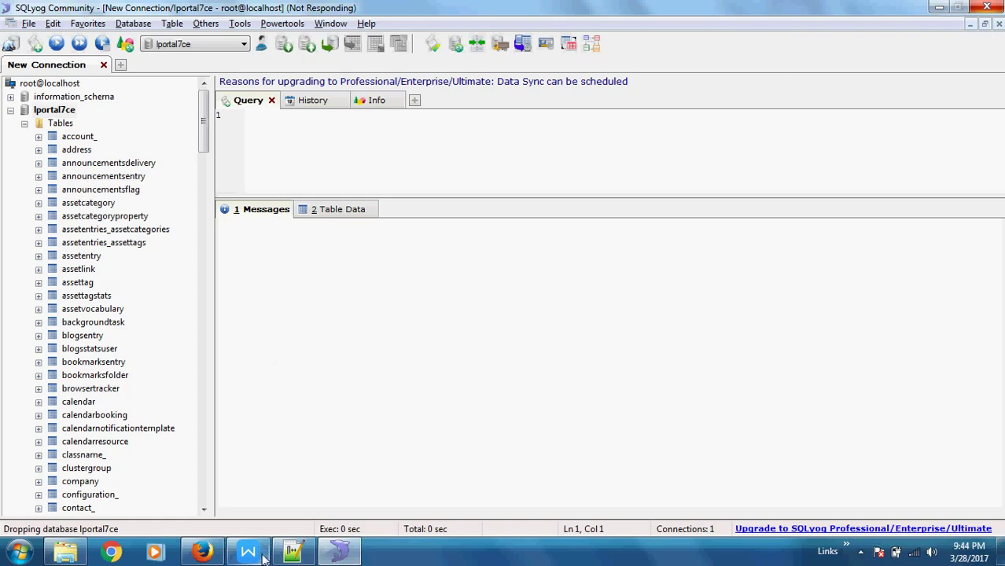
click(293, 552)
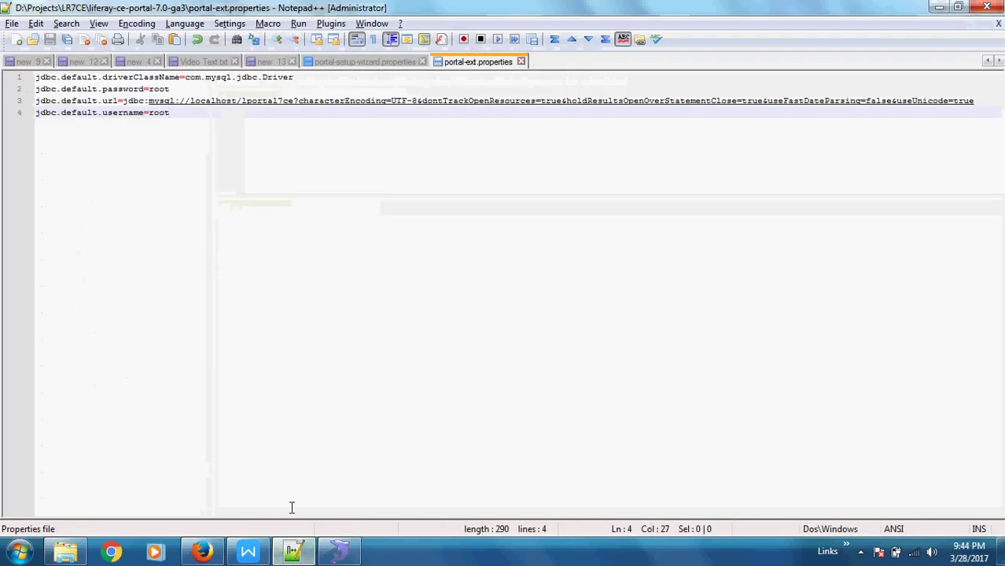
Bring up the Liferay 7 DXP notes in WPS Writer at the properties read-order note.
click(248, 552)
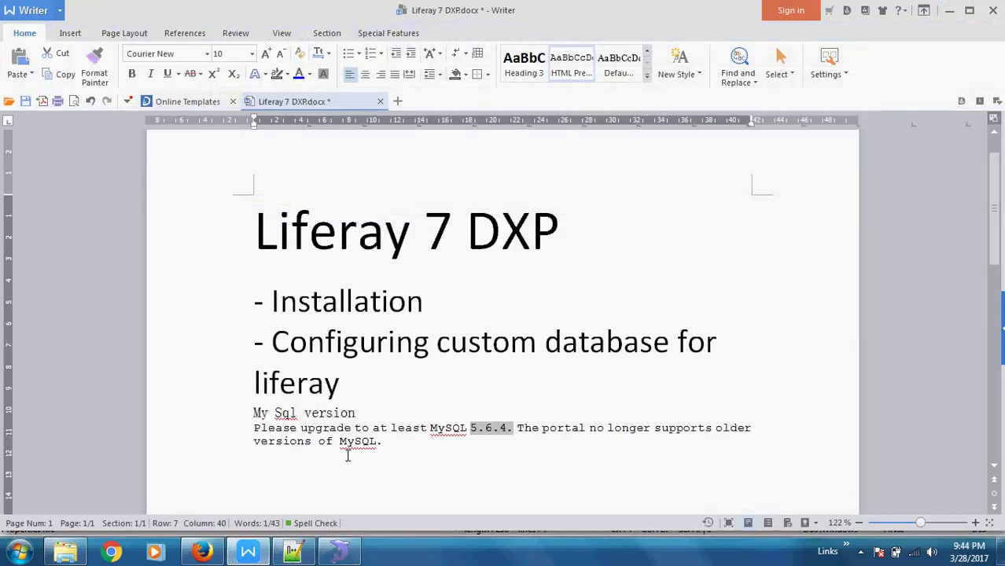
scroll(348, 456, down, 10)
scroll(348, 457, up, 6)
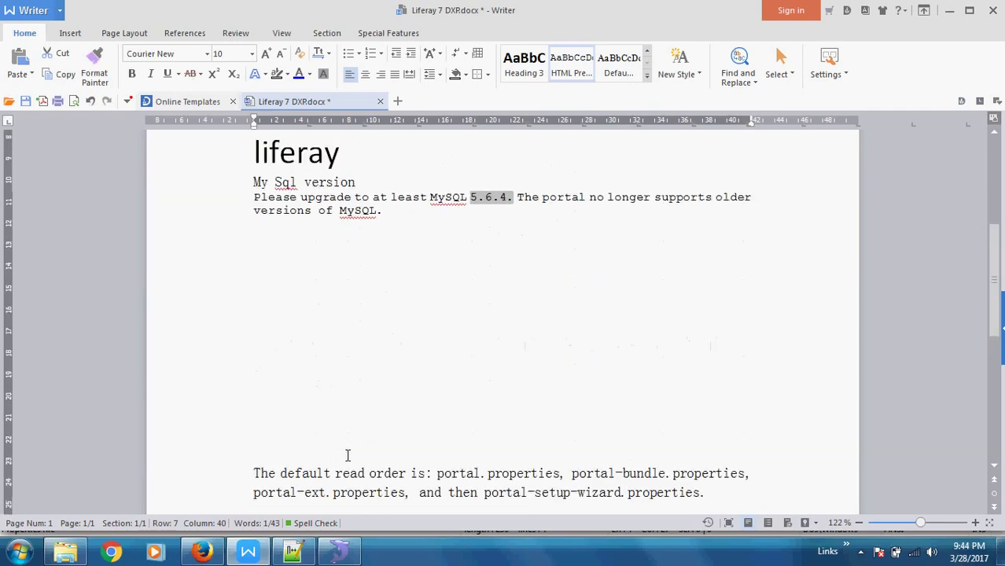